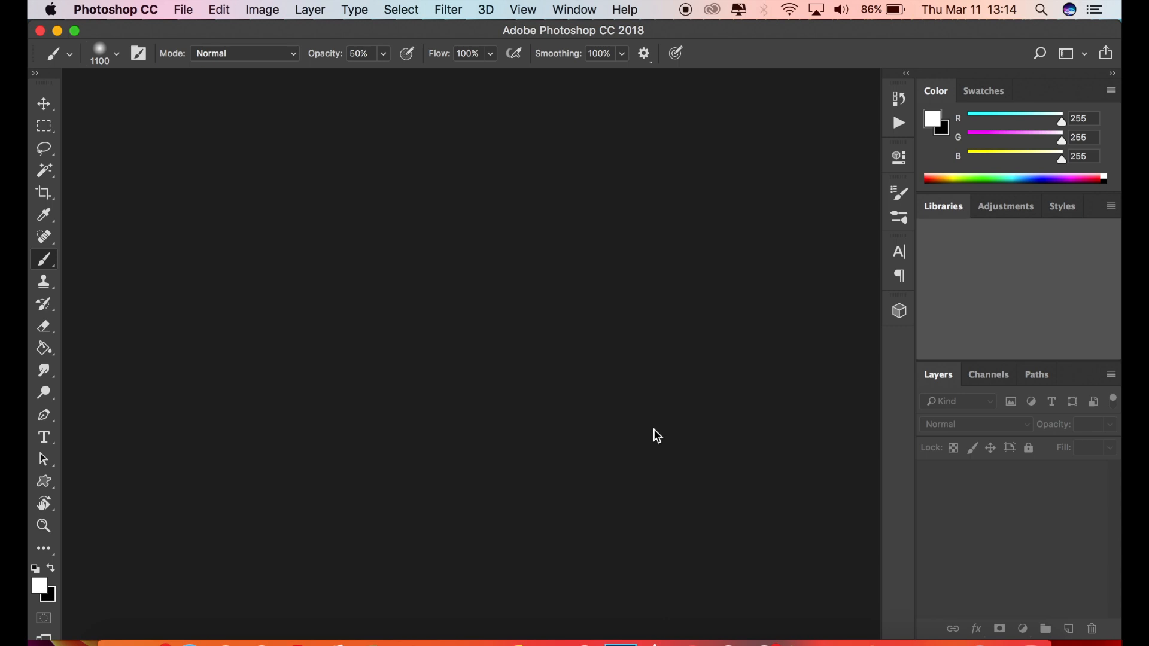
Open the photo _DSC0438.jpg from the iCloud Desktop folder.
{"action": "left_click", "coordinate": [191, 17]}
{"action": "left_click", "coordinate": [200, 46]}
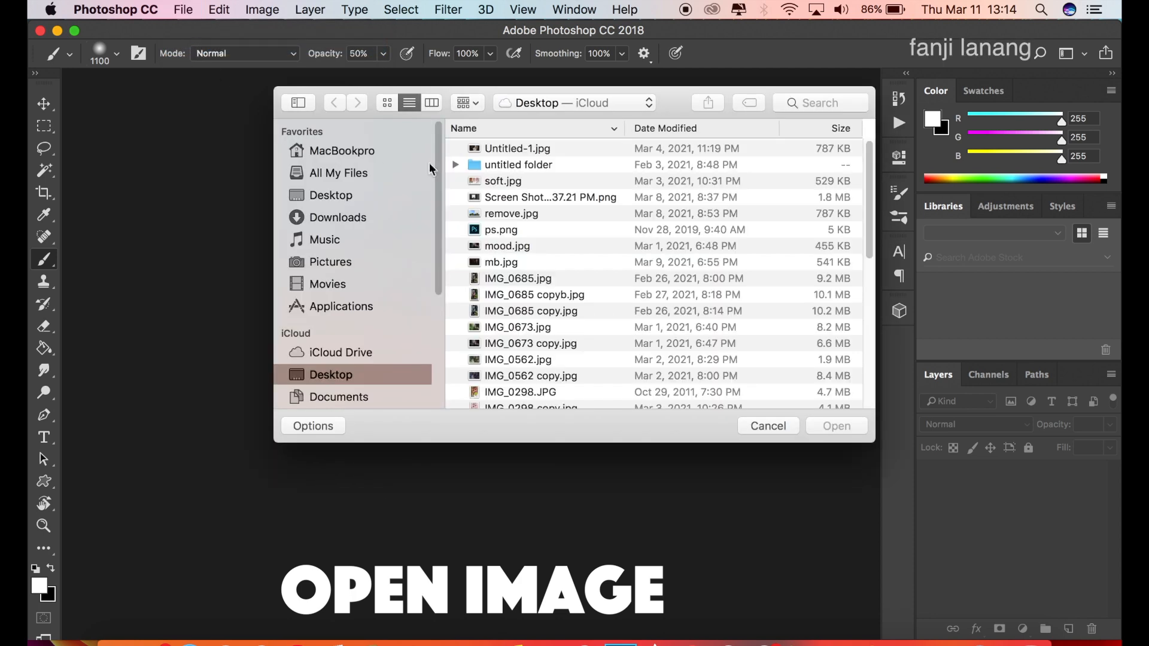
{"action": "left_click", "coordinate": [390, 105]}
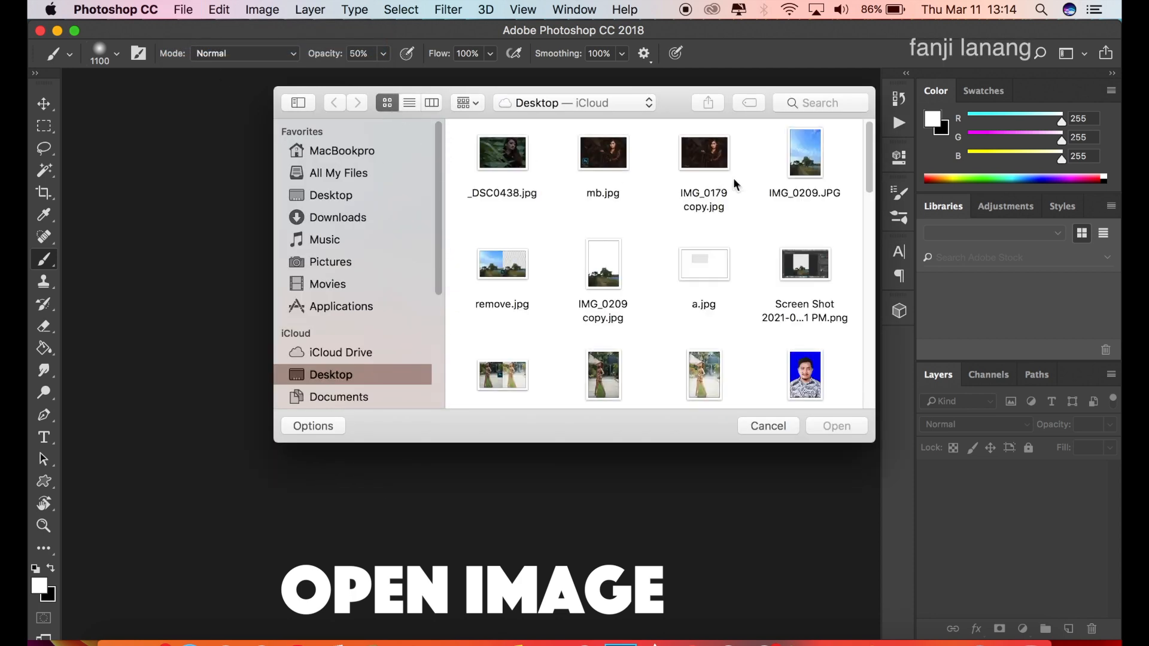
{"action": "left_click", "coordinate": [508, 157]}
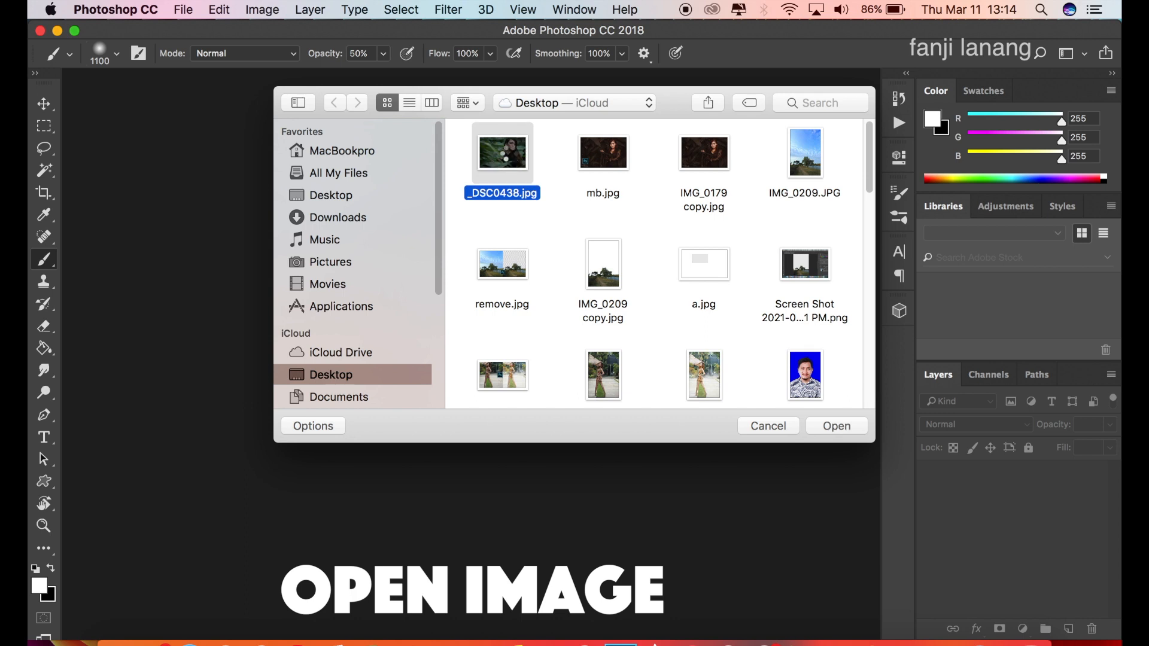
{"action": "double_click", "coordinate": [508, 152]}
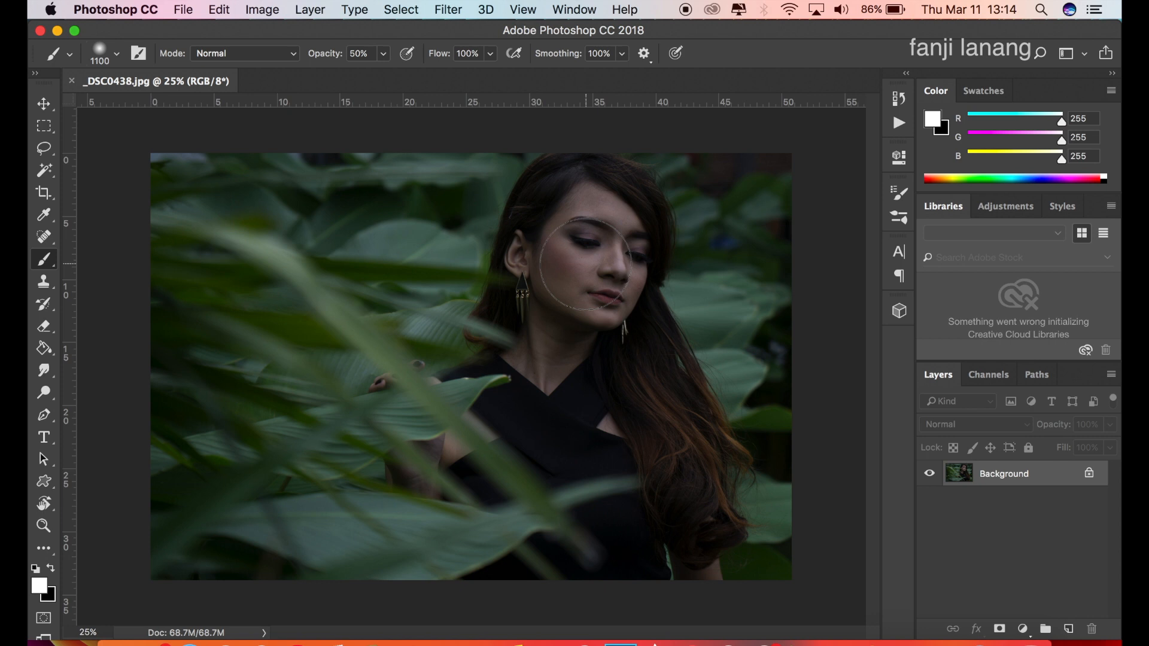
Duplicate the Background layer and apply Shadows/Highlights to the copy with shadows at 35% and highlights at 0%.
{"action": "left_click", "coordinate": [43, 100]}
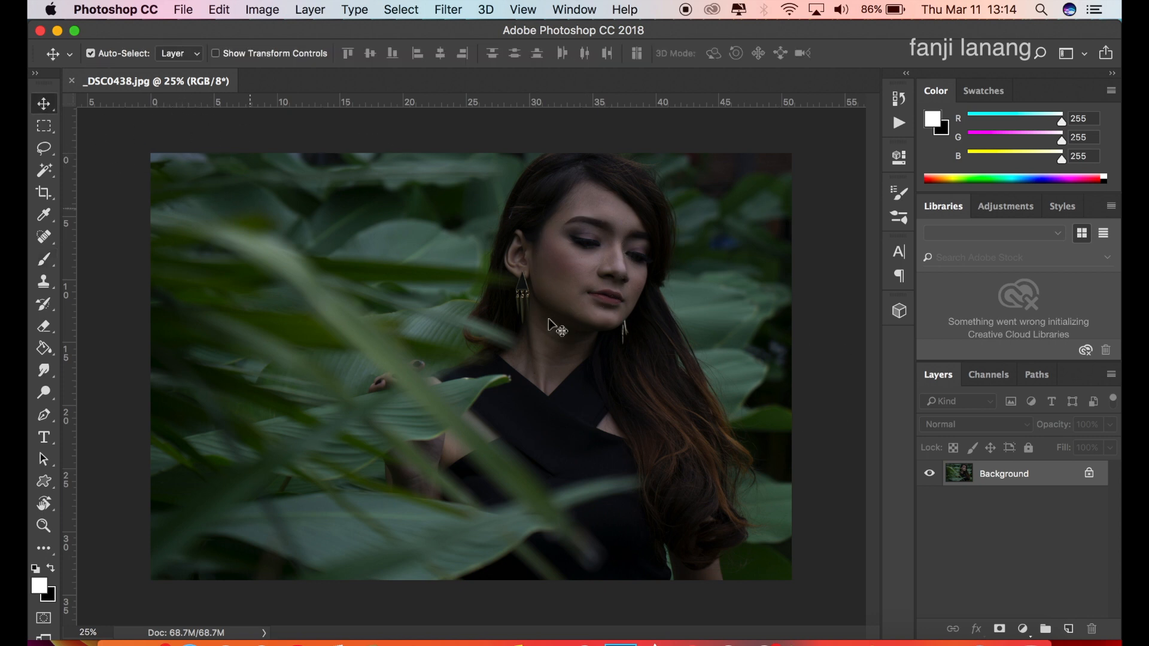
{"action": "left_click_drag", "start_coordinate": [1015, 479], "coordinate": [1068, 626]}
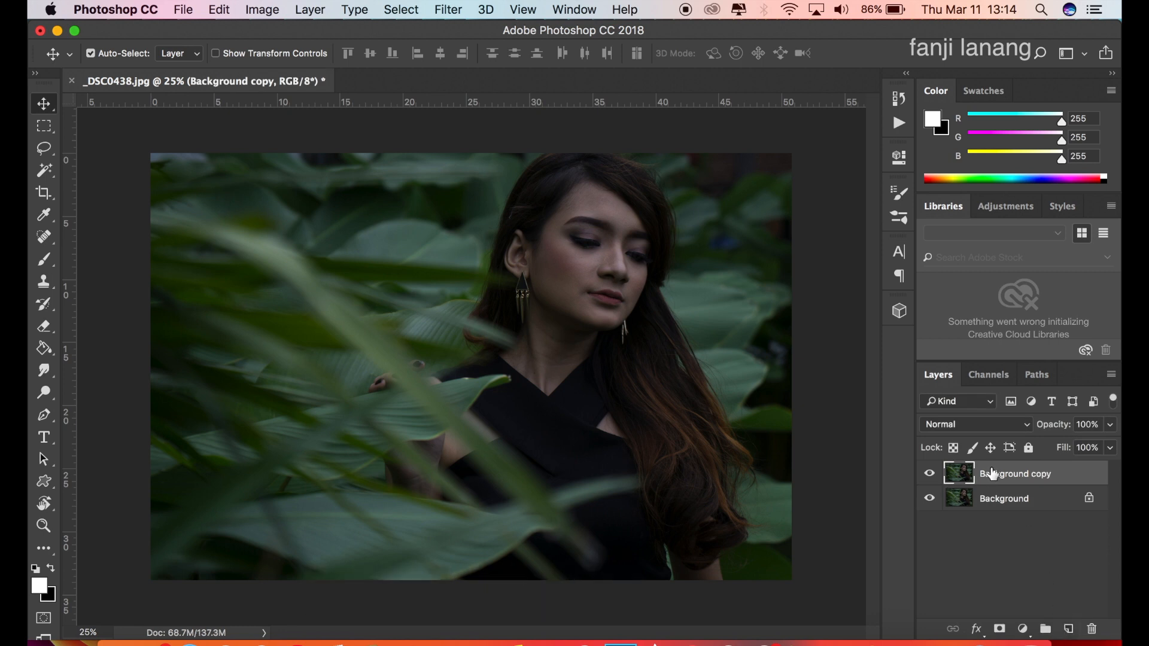
{"action": "left_click", "coordinate": [273, 13]}
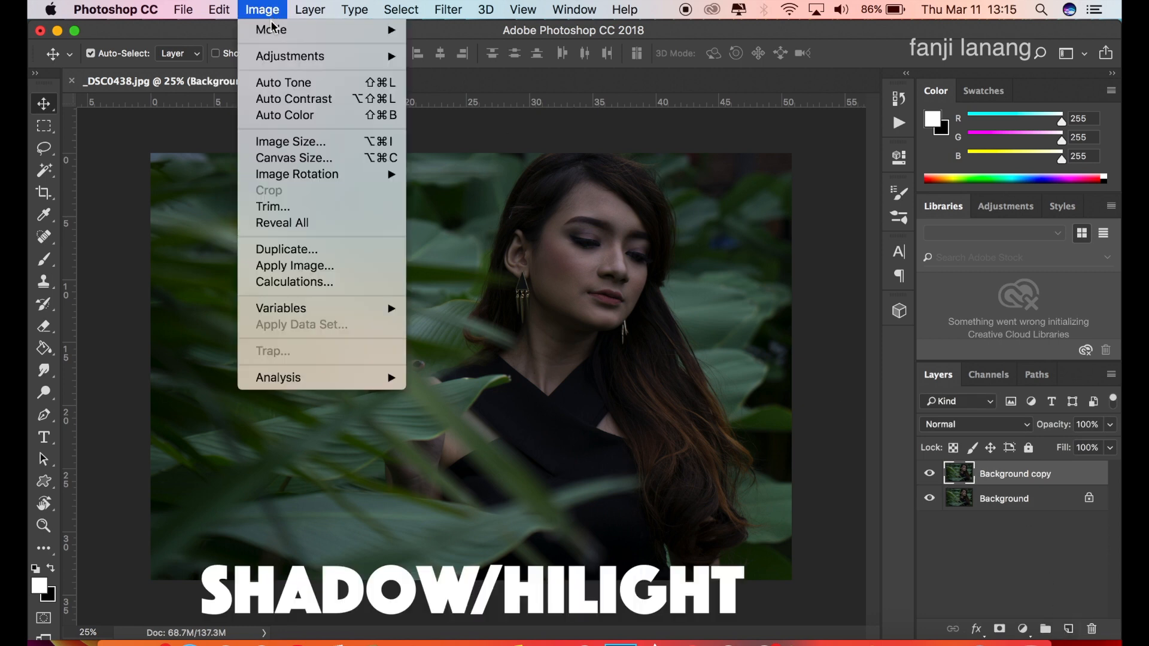
{"action": "mouse_move", "coordinate": [335, 63]}
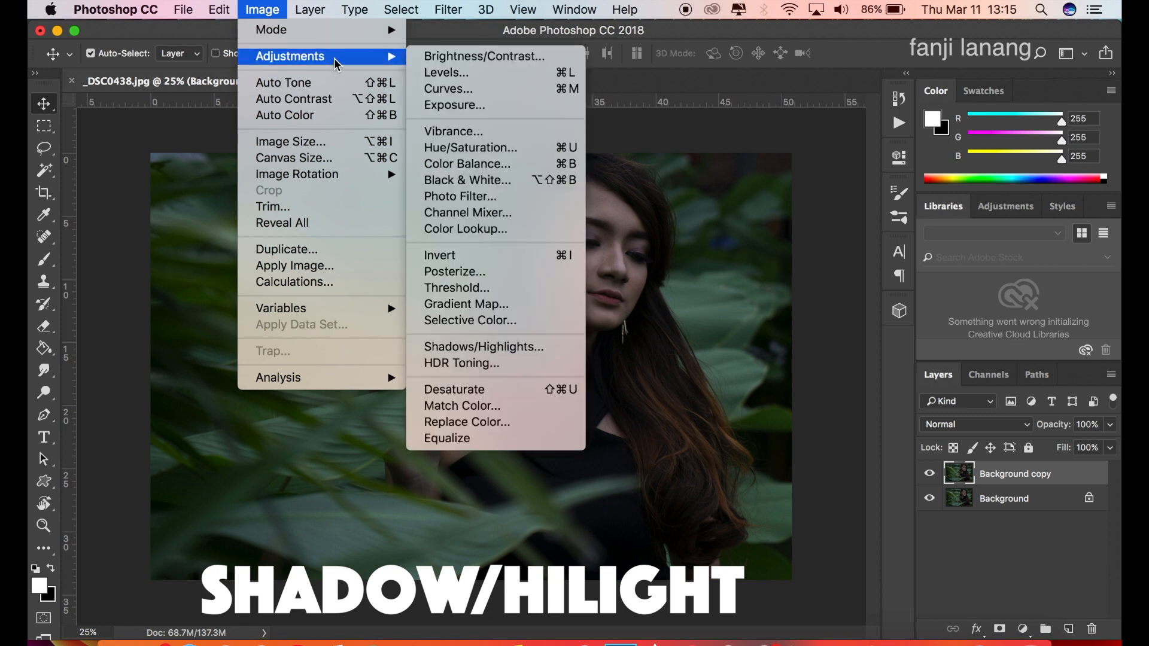
{"action": "left_click", "coordinate": [548, 346]}
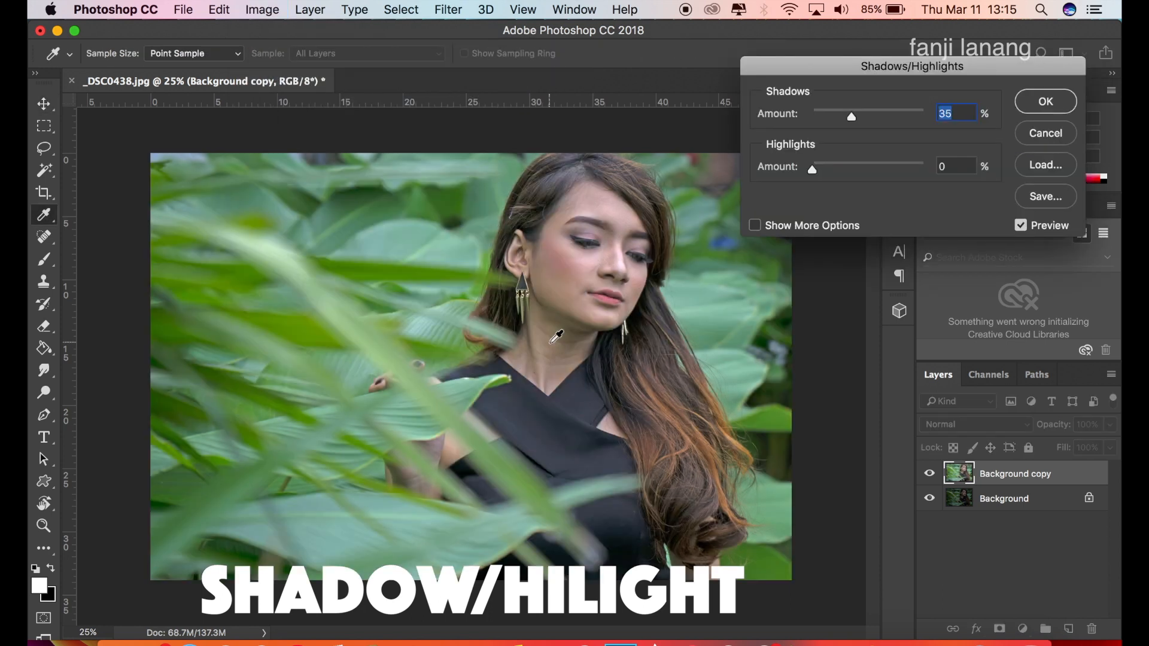
{"action": "left_click", "coordinate": [755, 226]}
{"action": "left_click", "coordinate": [967, 113]}
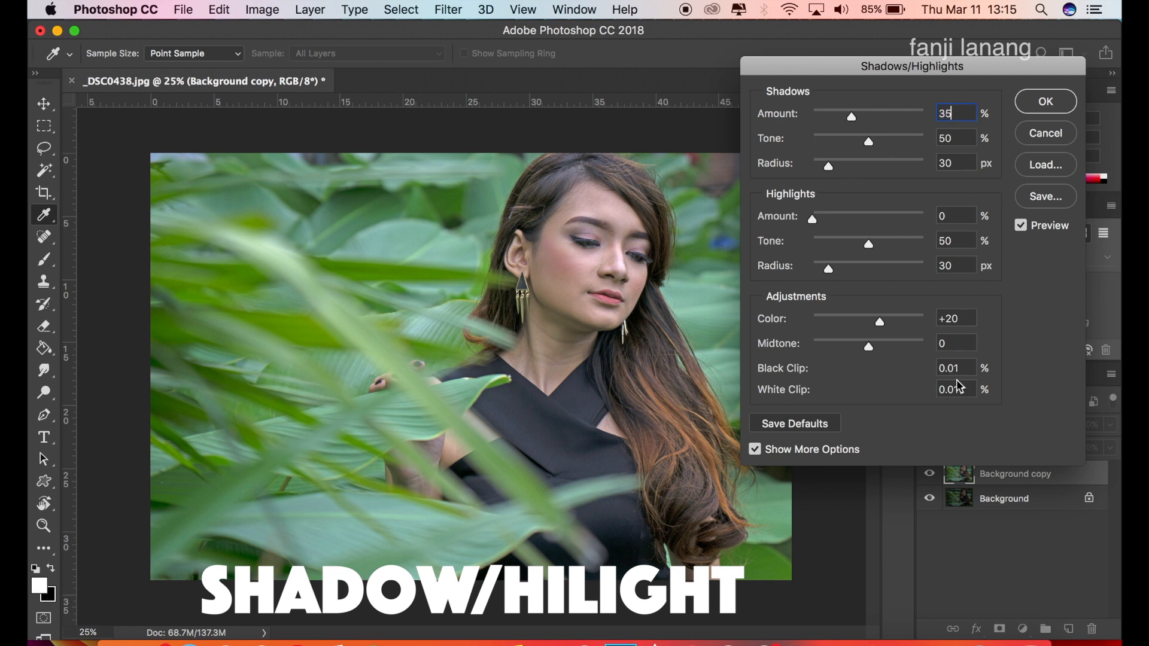
{"action": "left_click", "coordinate": [755, 450]}
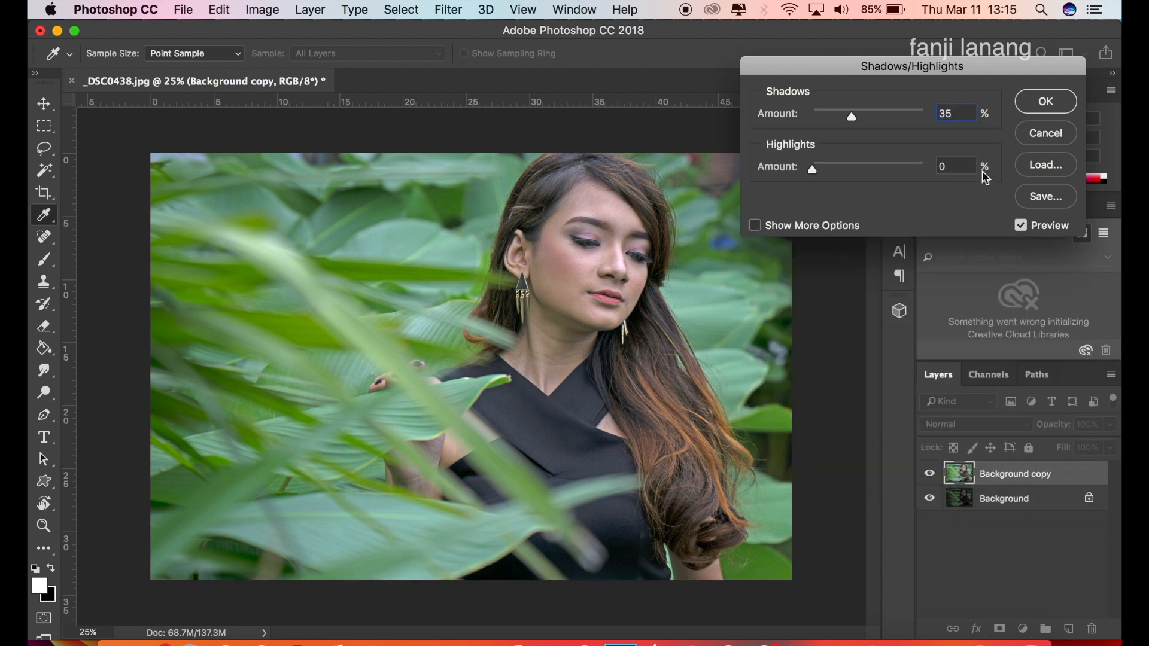
{"action": "left_click", "coordinate": [1039, 106]}
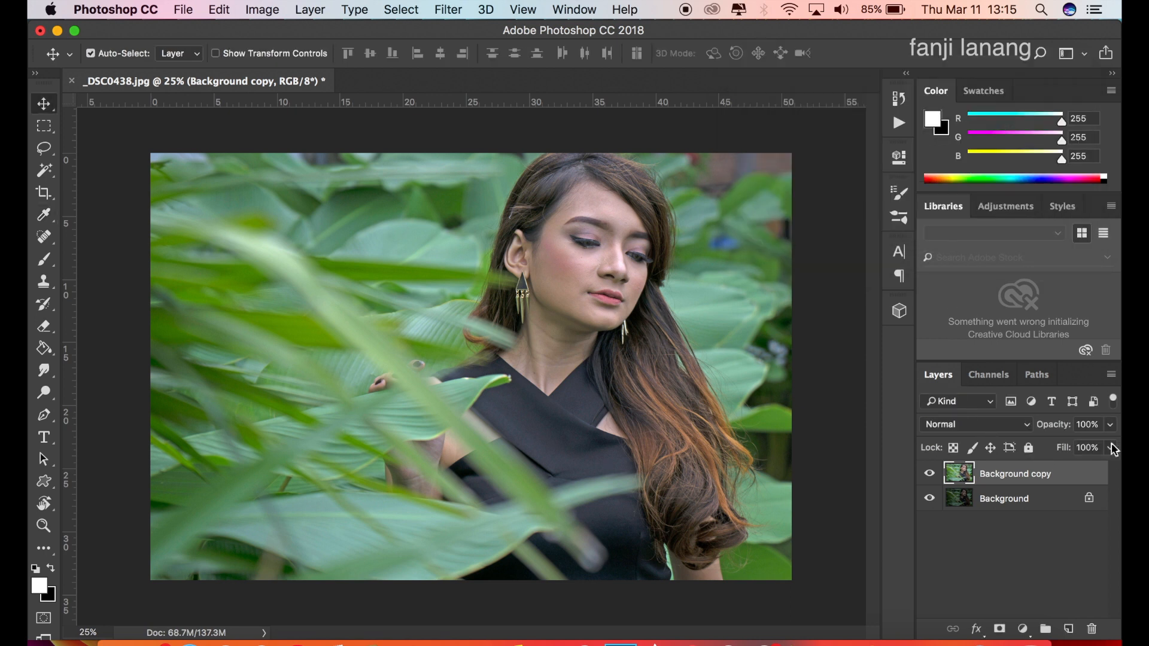
Lower the opacity of the Background copy layer to 35%.
{"action": "left_click", "coordinate": [1110, 423]}
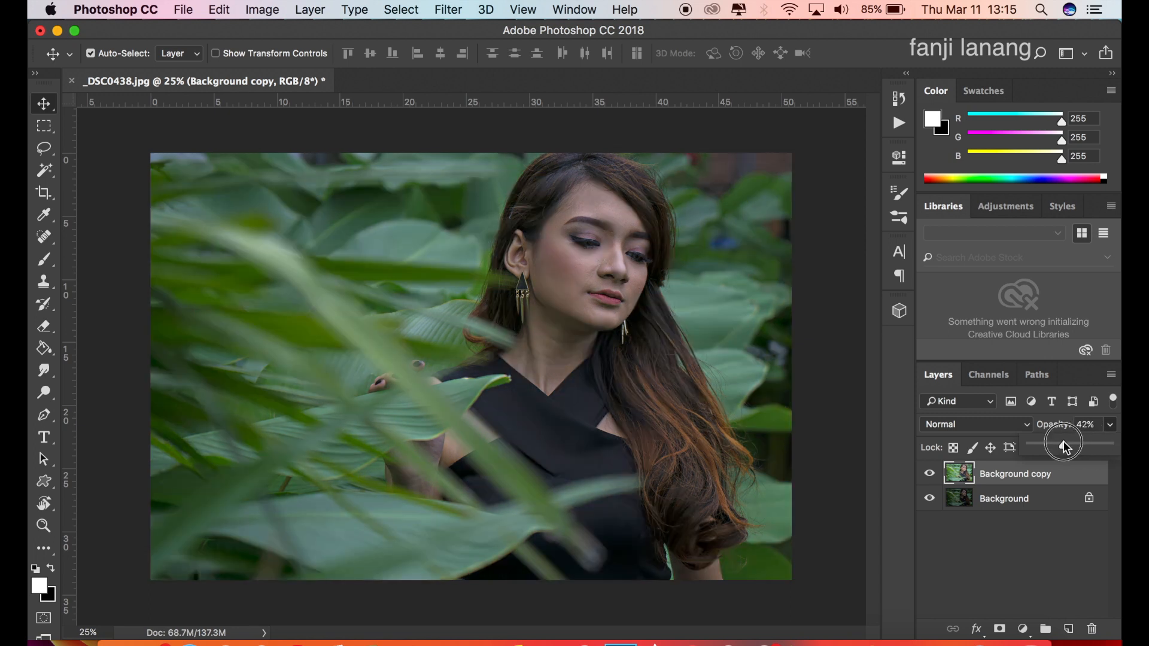
{"action": "left_click_drag", "start_coordinate": [1064, 441], "coordinate": [1062, 443]}
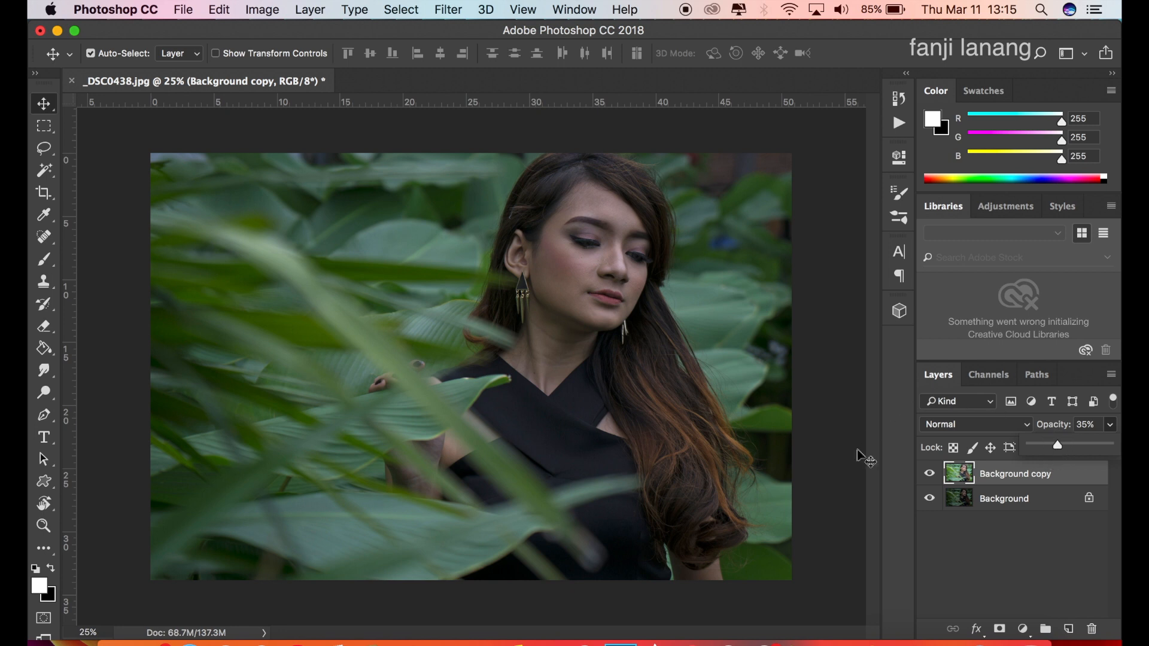
{"action": "left_click", "coordinate": [41, 102]}
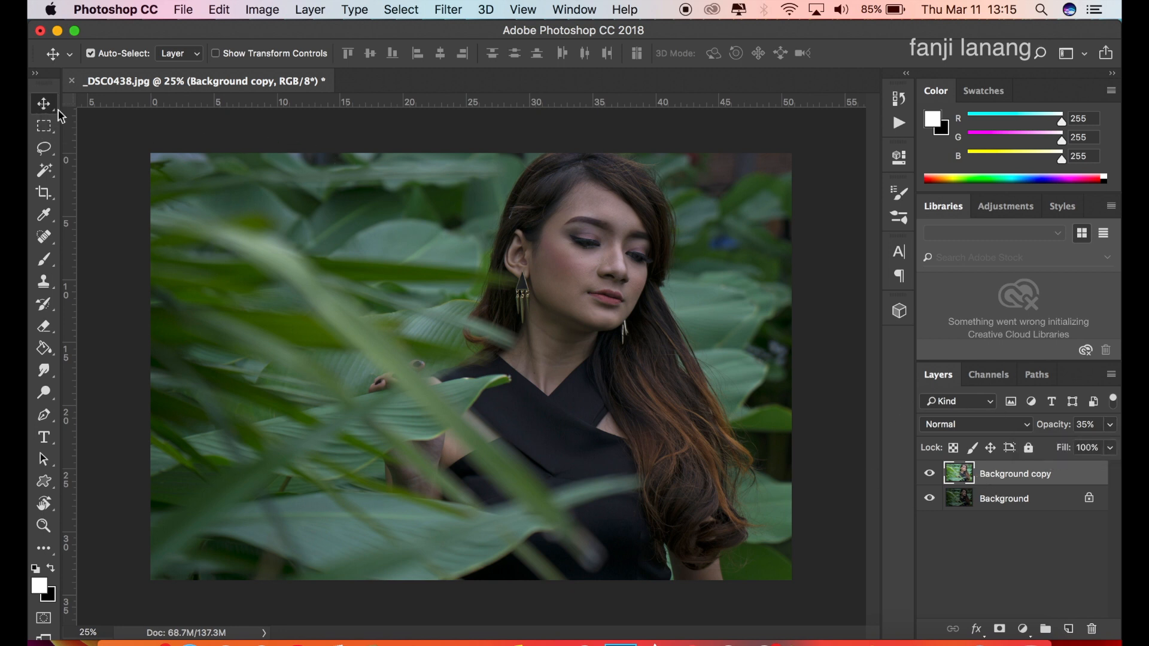
Add a blank layer above the Background copy and fill it using Apply Image with the merged RGB image and Normal blending.
{"action": "left_click", "coordinate": [1075, 629]}
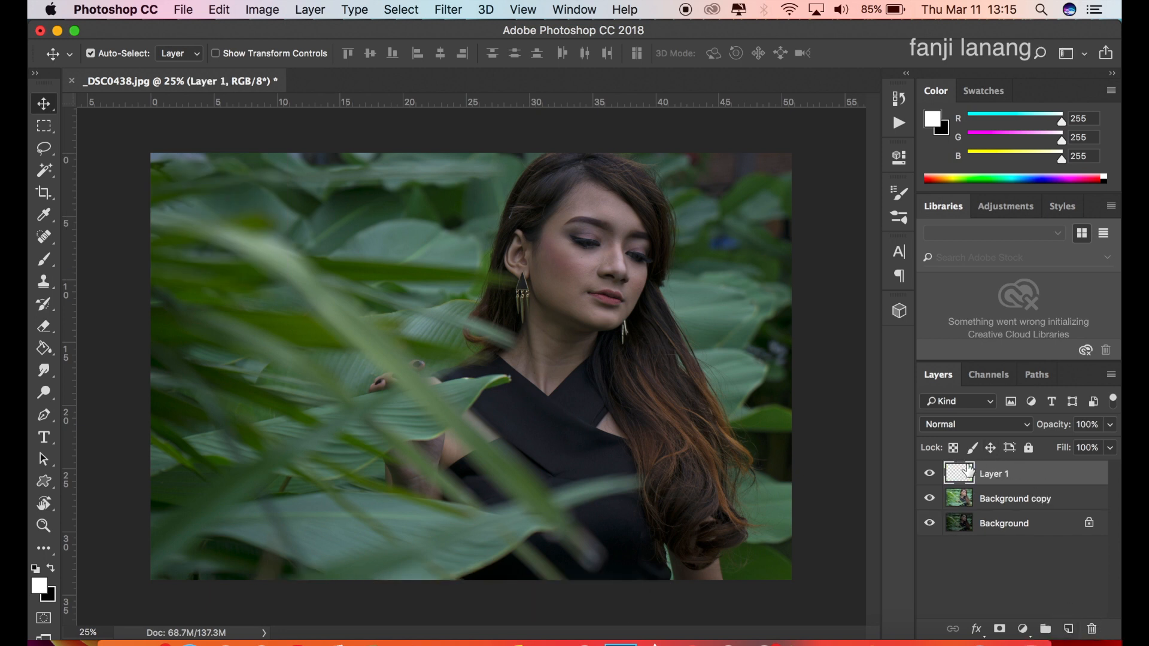
{"action": "left_click", "coordinate": [262, 9]}
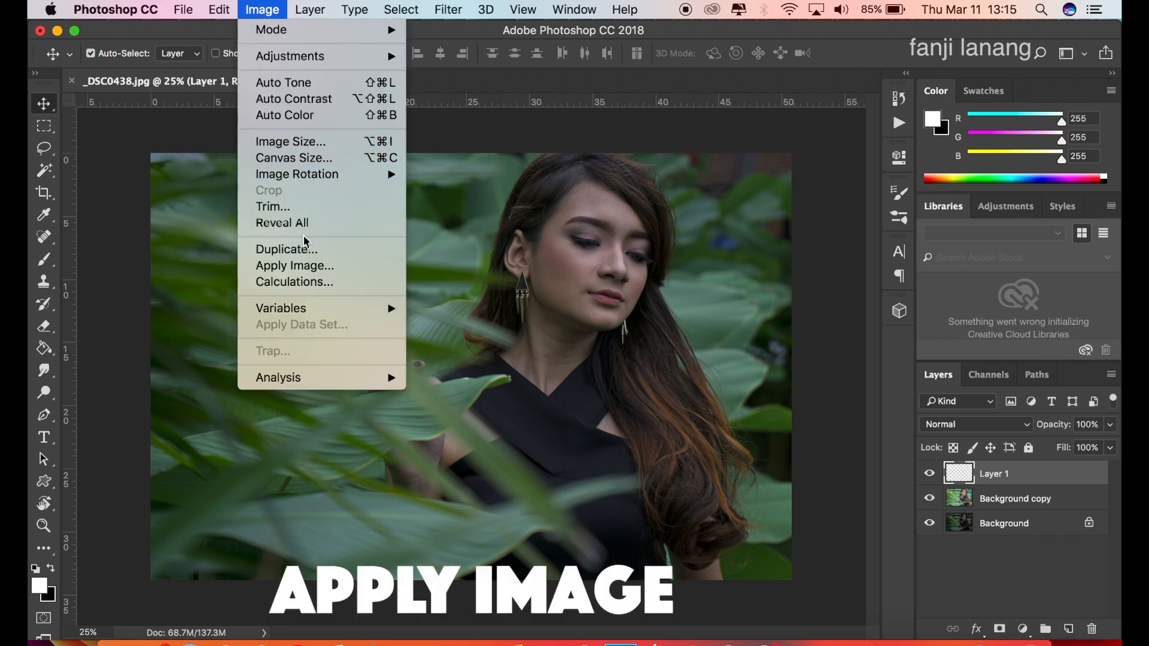
{"action": "left_click", "coordinate": [309, 267]}
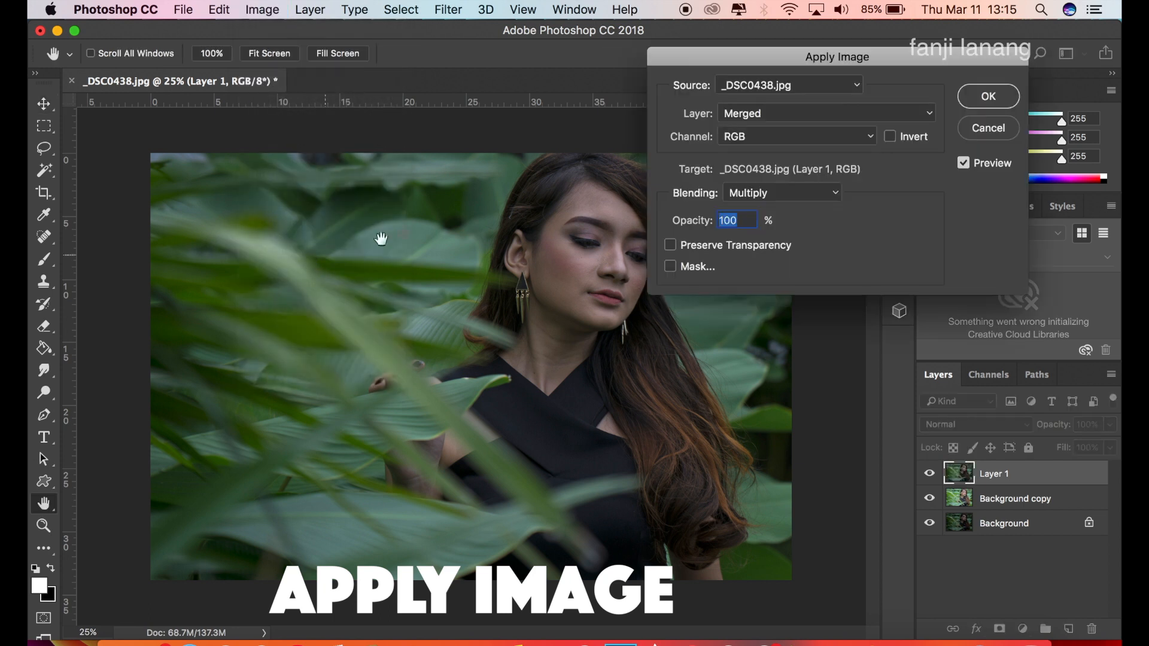
{"action": "left_click", "coordinate": [797, 193]}
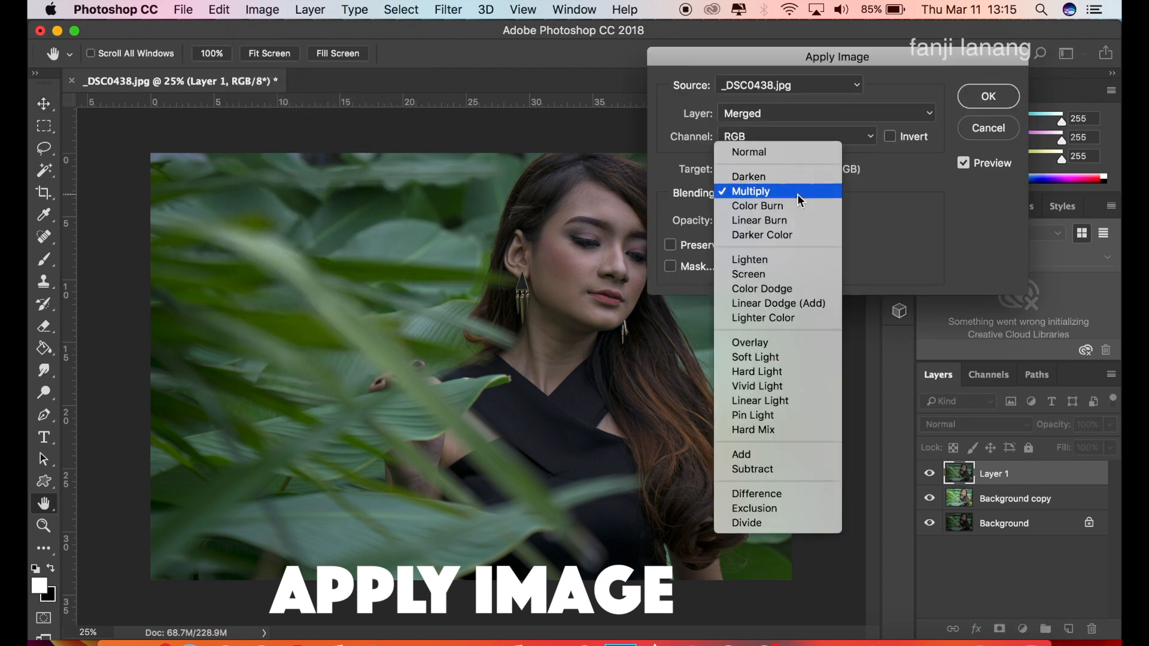
{"action": "left_click", "coordinate": [800, 159]}
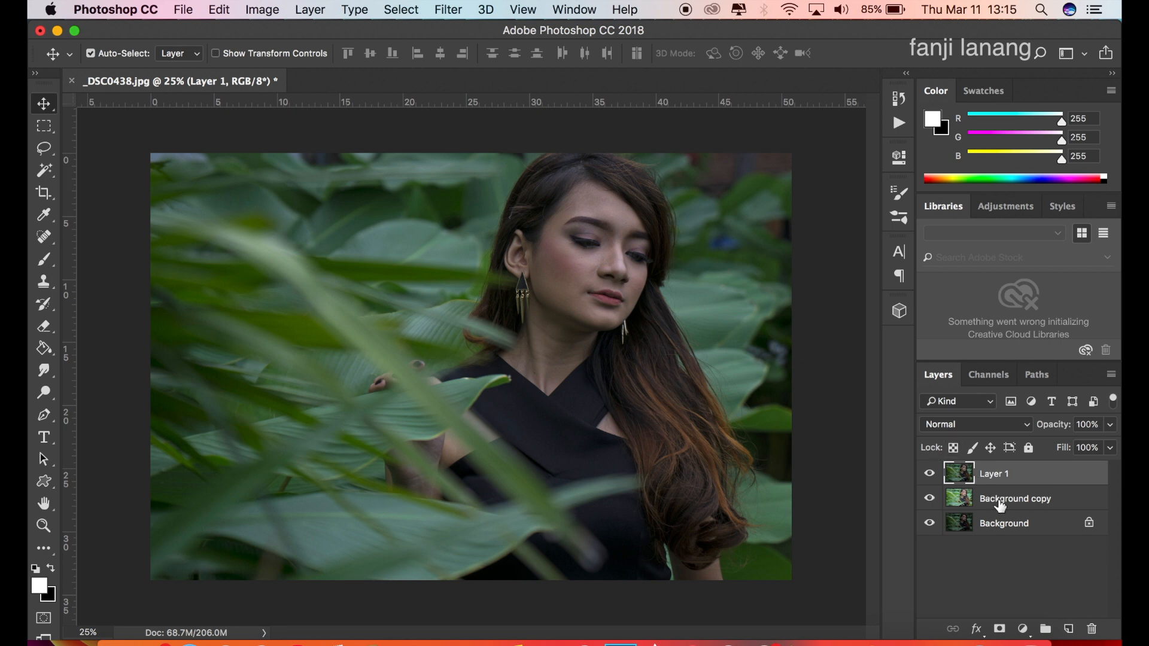
Add a Selective Color adjustment layer, setting Yellows to Cyan -100% and Magenta +49% with Yellow raised to maximum, and compare before and after.
{"action": "left_click", "coordinate": [1023, 628]}
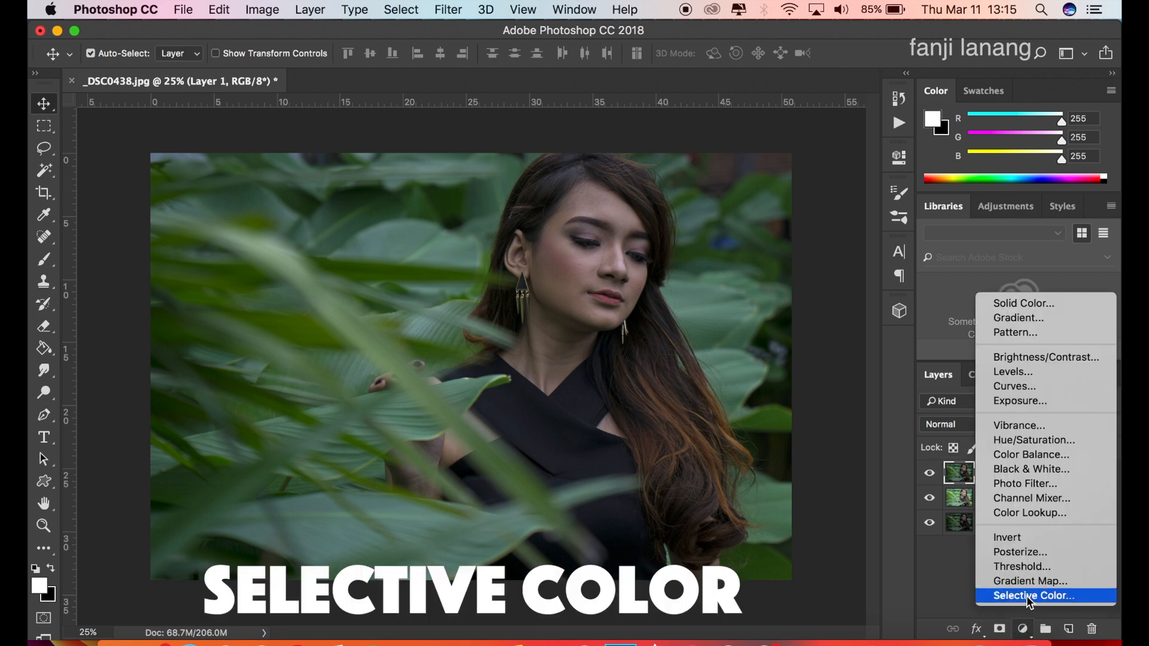
{"action": "left_click", "coordinate": [1029, 600]}
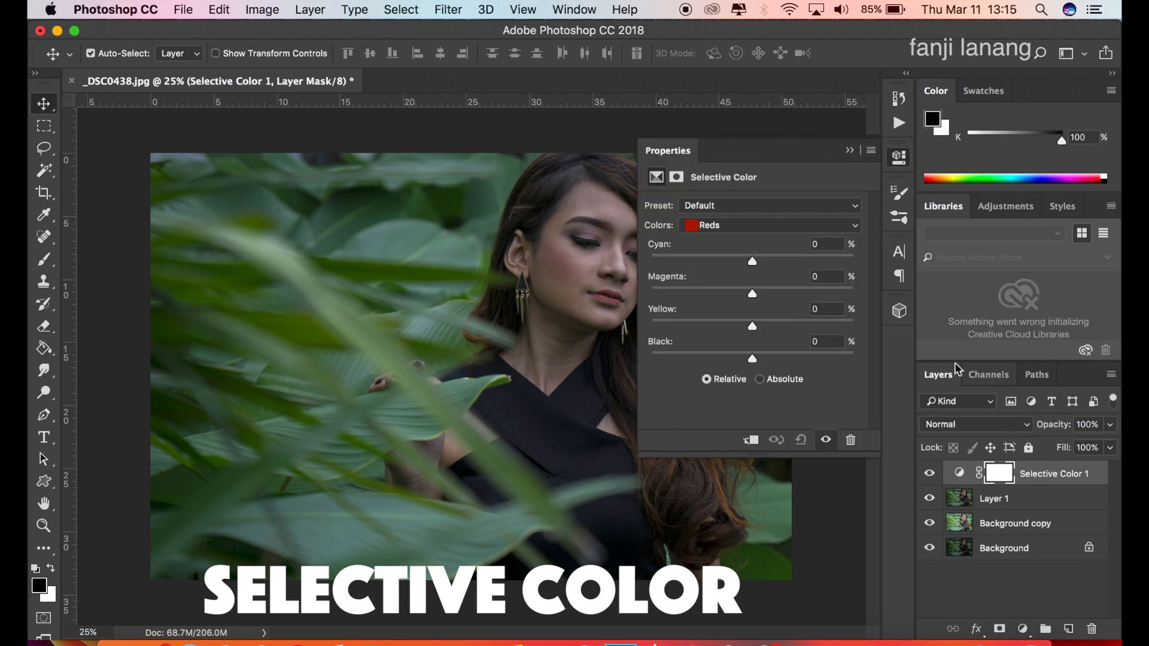
{"action": "left_click", "coordinate": [781, 222]}
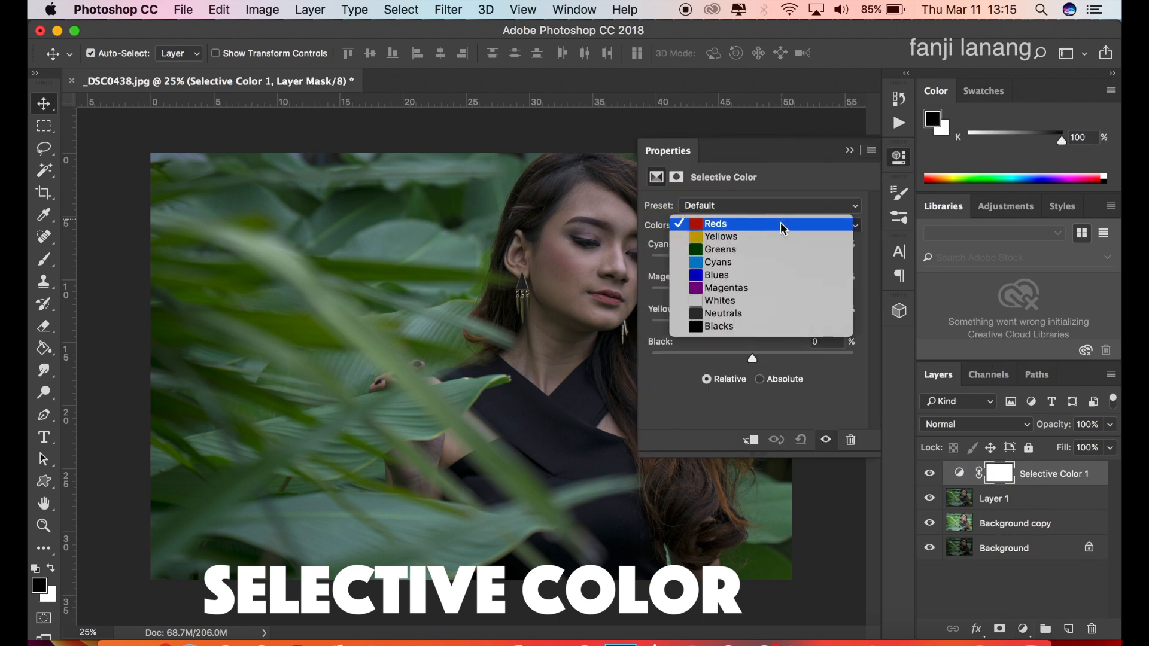
{"action": "left_click", "coordinate": [782, 237]}
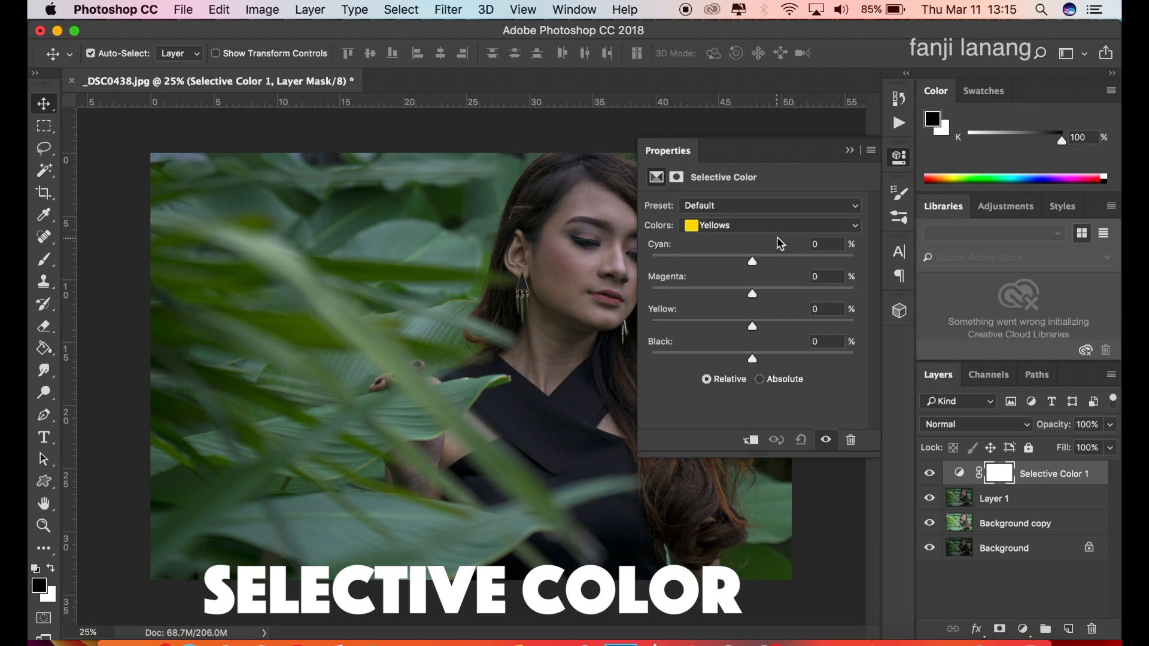
{"action": "left_click_drag", "start_coordinate": [749, 263], "coordinate": [640, 261]}
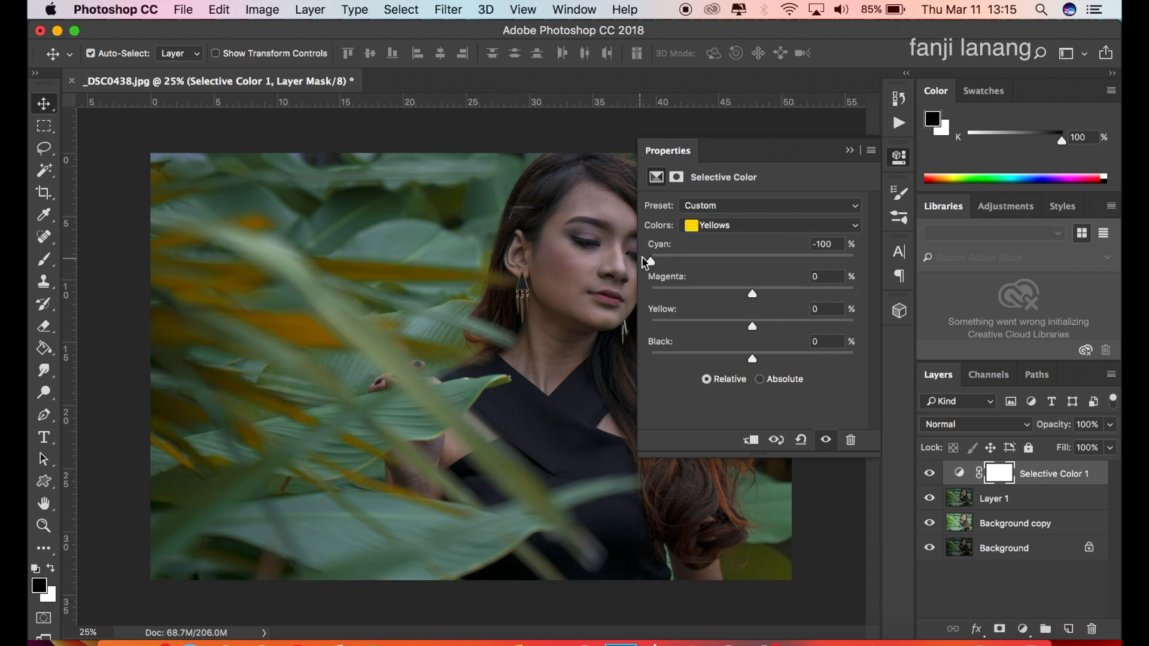
{"action": "left_click", "coordinate": [802, 289]}
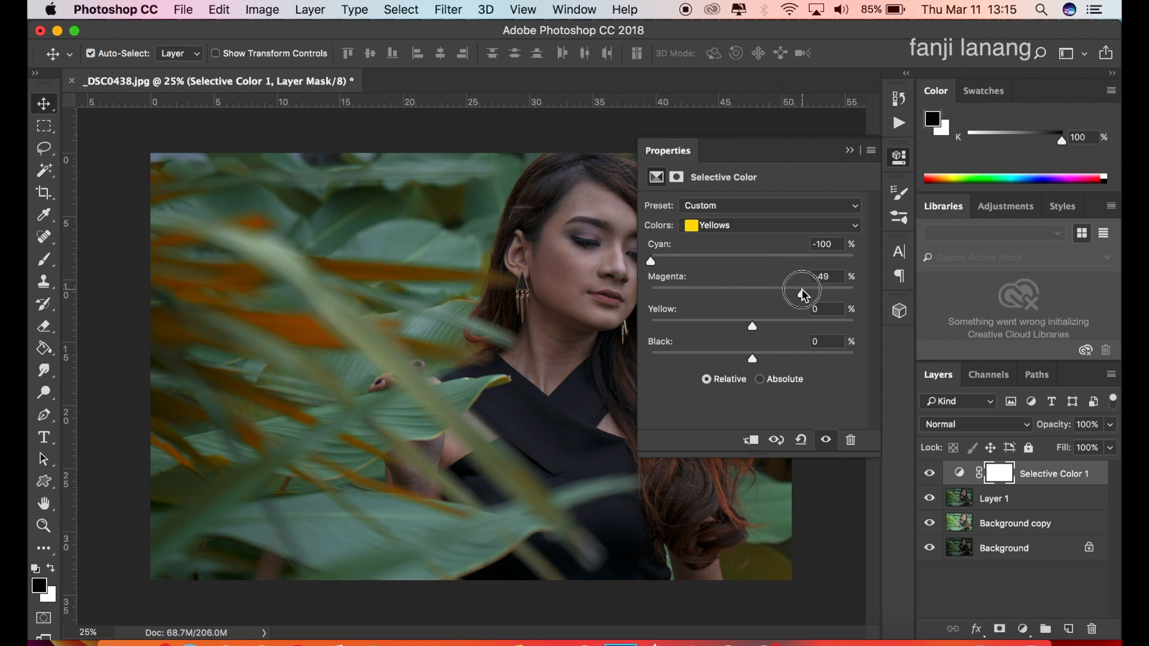
{"action": "left_click_drag", "start_coordinate": [752, 326], "coordinate": [856, 329]}
{"action": "left_click", "coordinate": [850, 150]}
{"action": "left_click", "coordinate": [929, 473]}
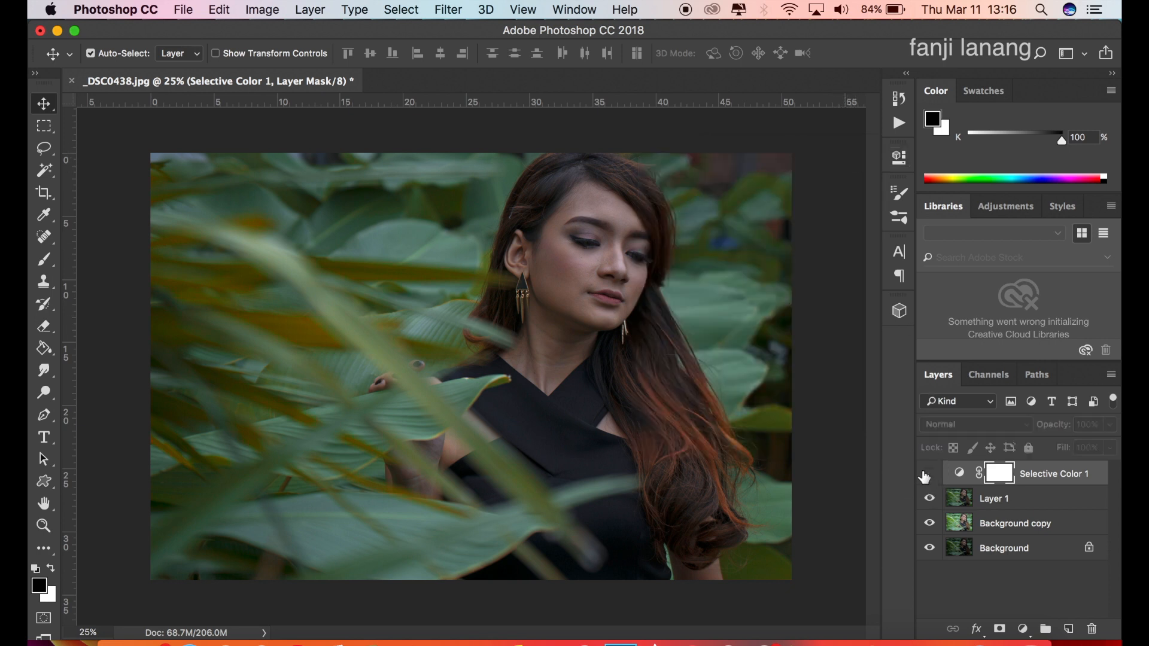
{"action": "left_click", "coordinate": [929, 473]}
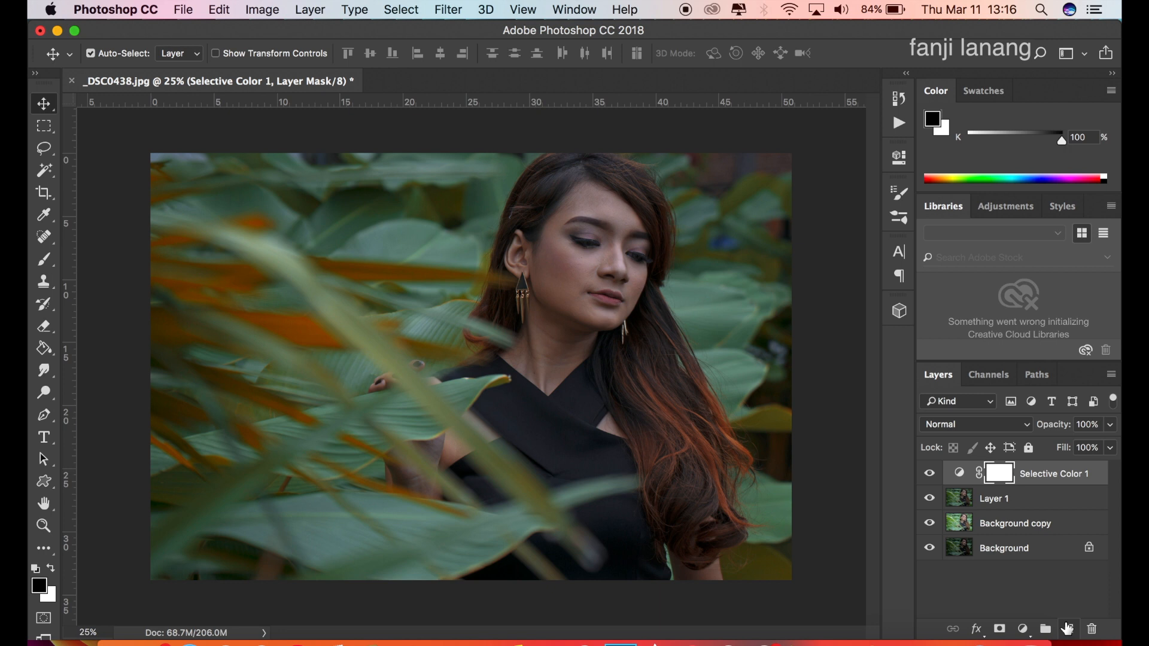
Add a blank layer above the Selective Color adjustment and use Apply Image with the merged image, Normal blending and 100% opacity.
{"action": "key", "text": "x"}
{"action": "left_click", "coordinate": [1067, 628]}
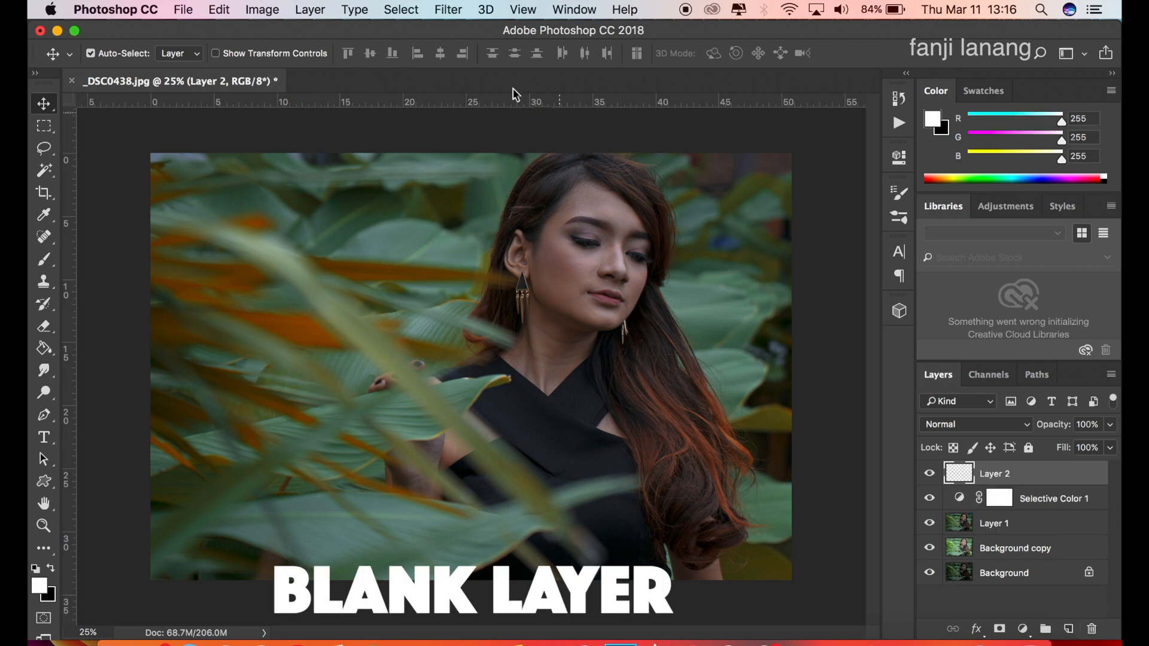
{"action": "left_click", "coordinate": [269, 13]}
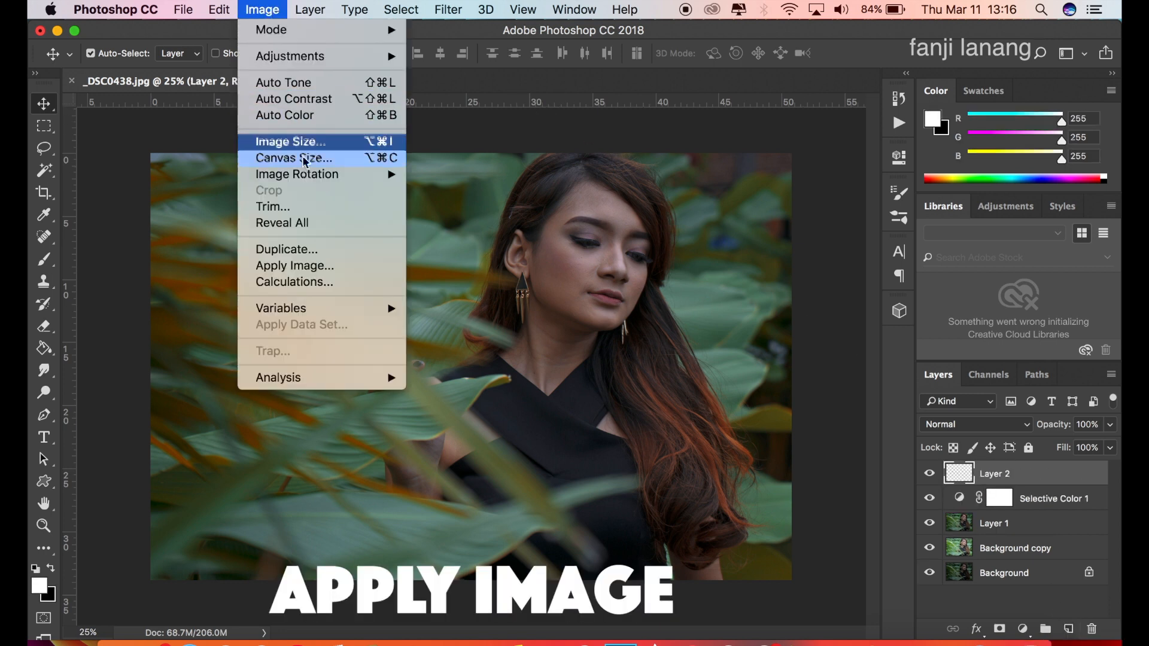
{"action": "left_click", "coordinate": [314, 267]}
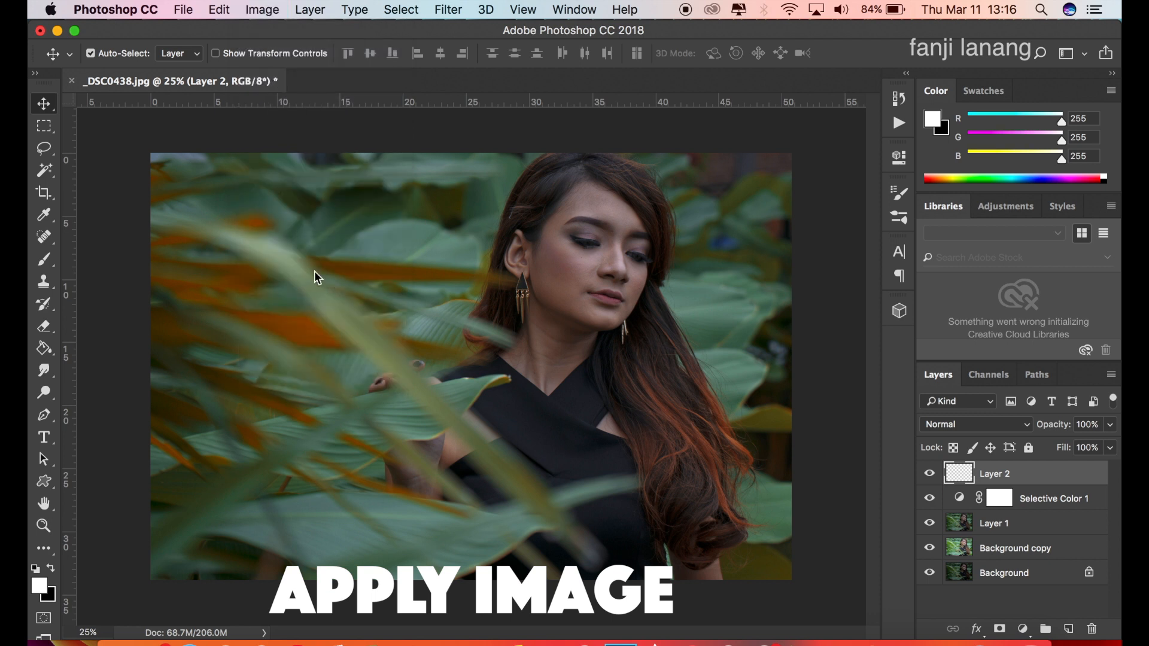
{"action": "left_click", "coordinate": [743, 192]}
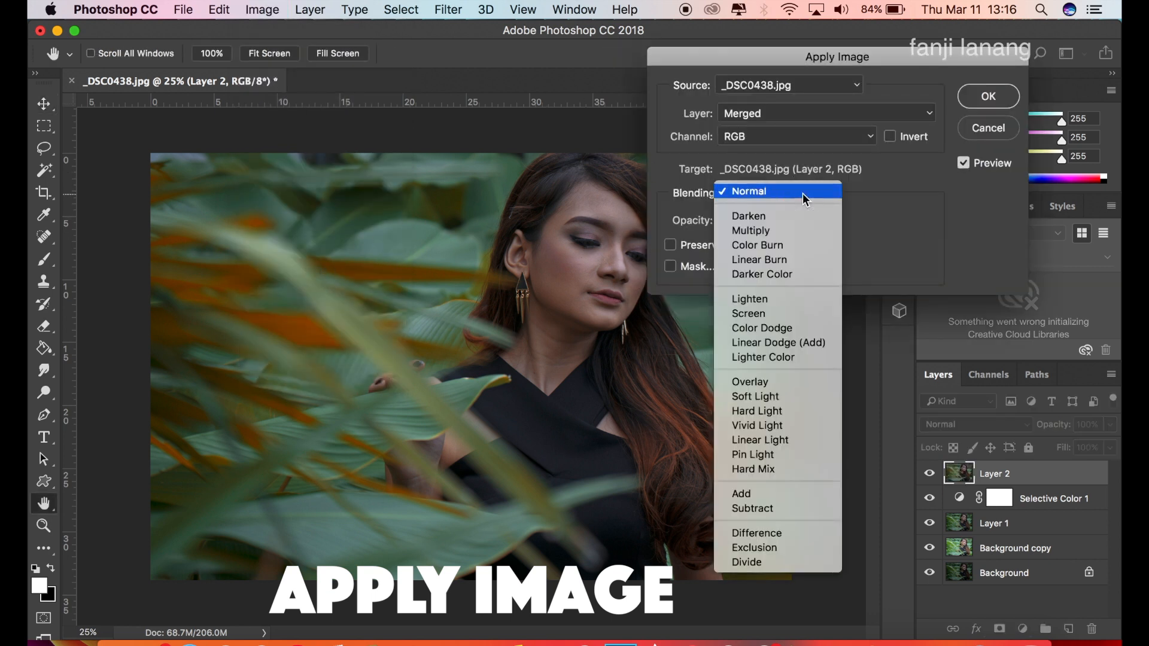
{"action": "left_click", "coordinate": [742, 193]}
{"action": "left_click", "coordinate": [998, 97]}
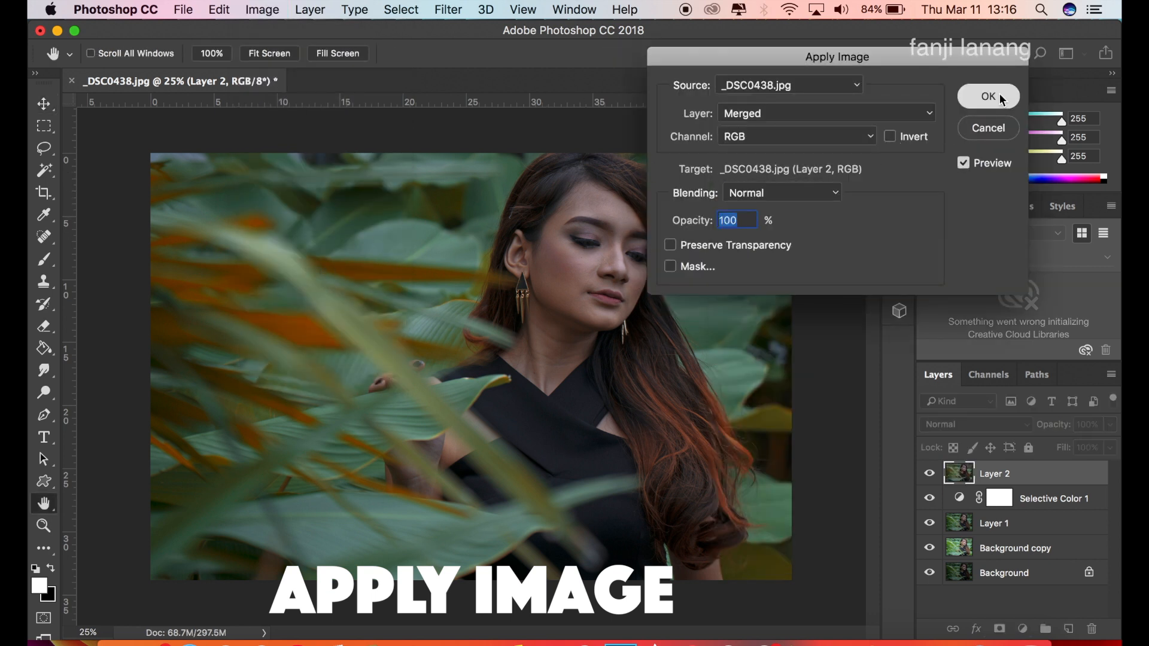
{"action": "left_click", "coordinate": [1000, 98]}
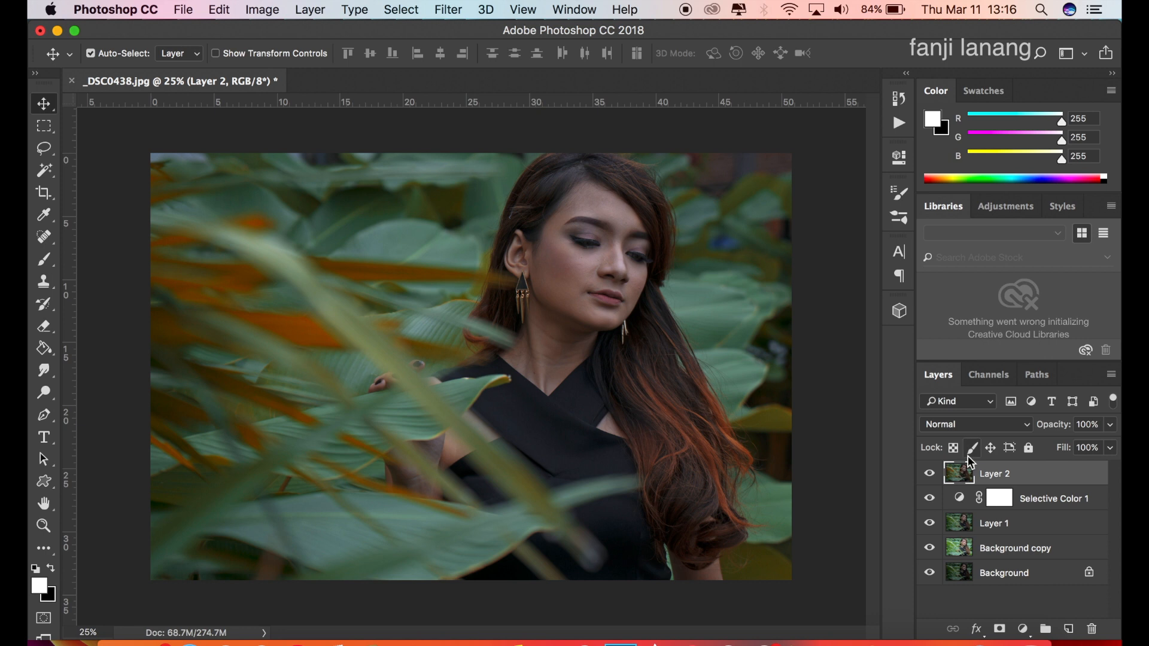
Add a Channel Mixer adjustment layer above Layer 2, setting the Blue output channel to Green +101% and Blue 0%.
{"action": "left_click", "coordinate": [1025, 627]}
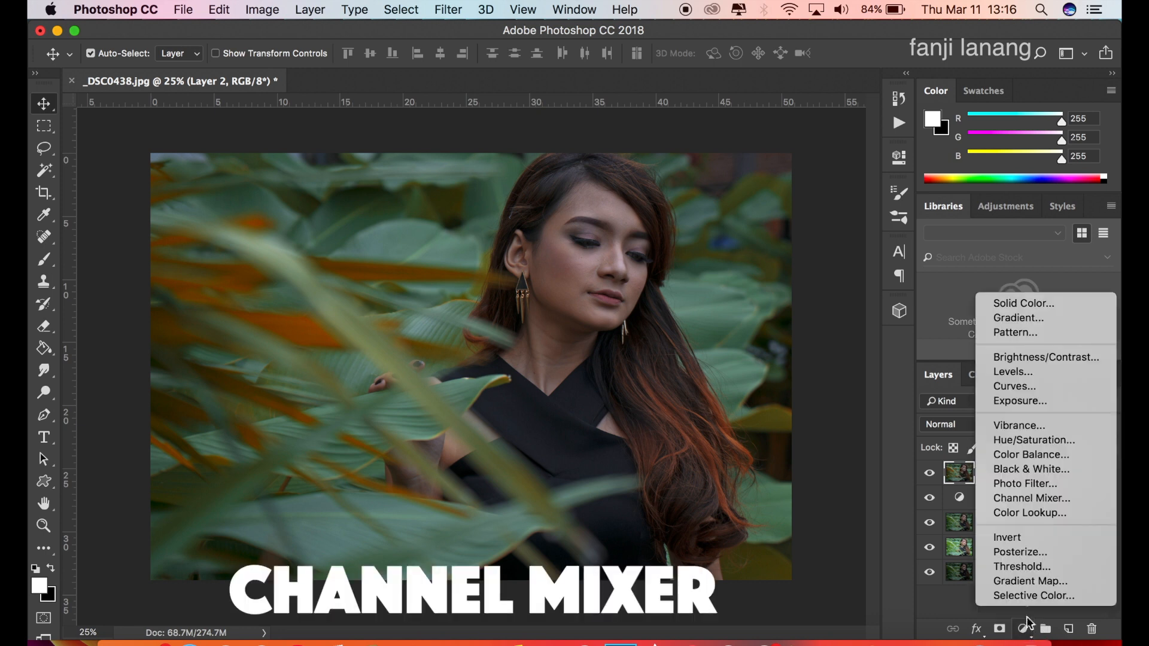
{"action": "left_click", "coordinate": [1044, 499]}
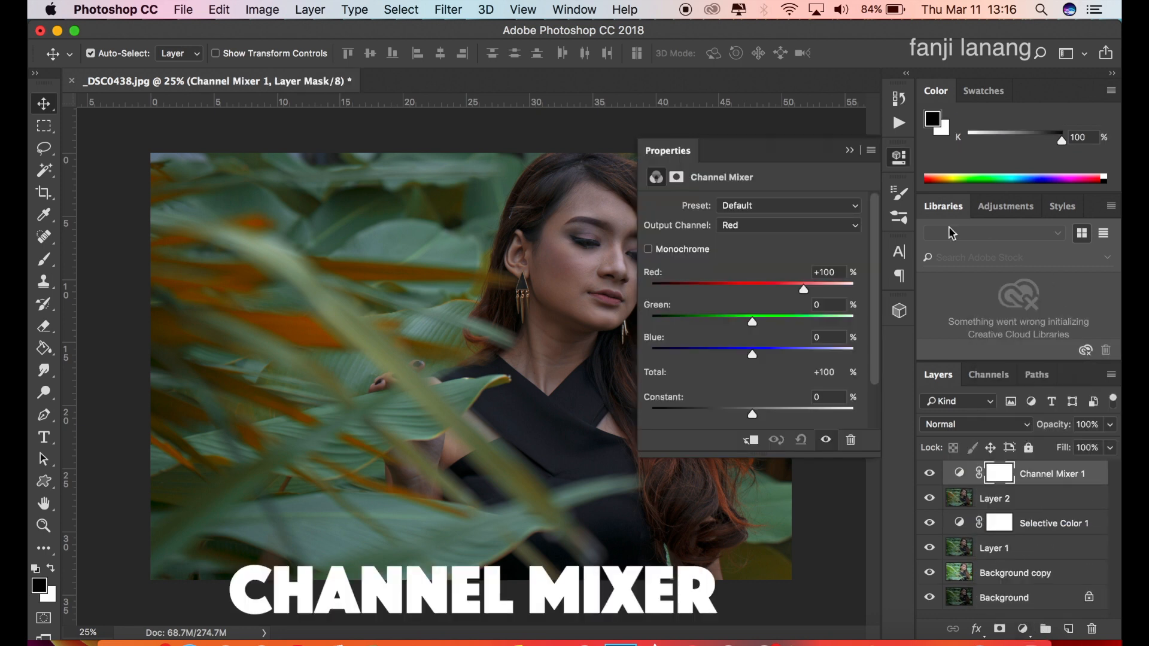
{"action": "left_click", "coordinate": [810, 226]}
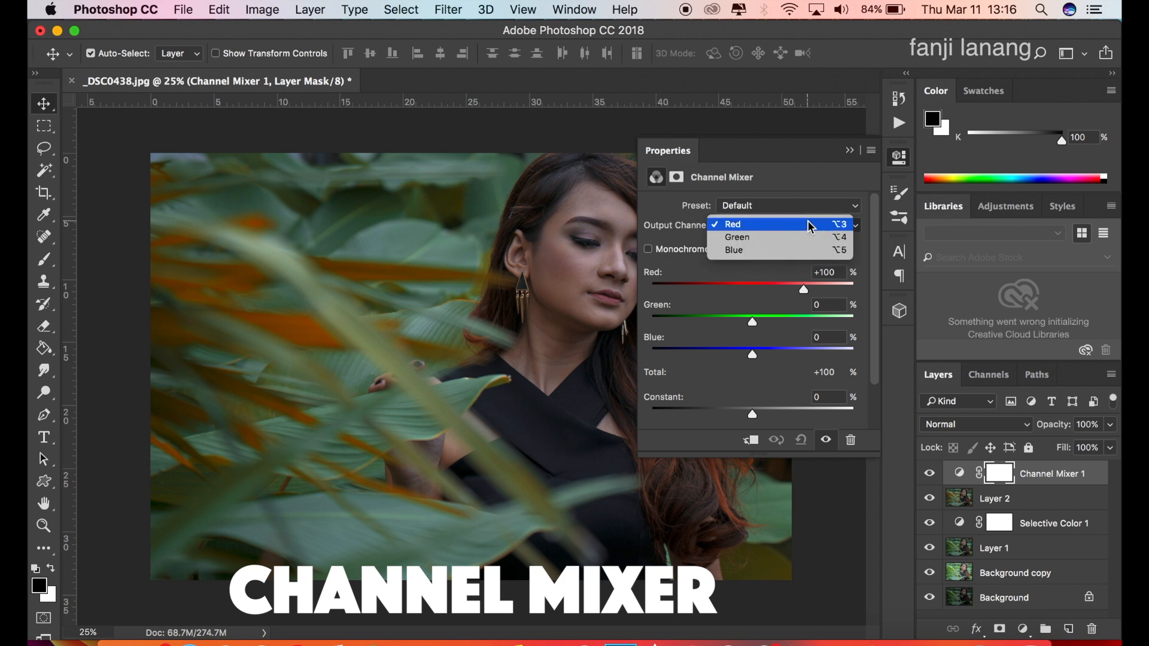
{"action": "left_click", "coordinate": [758, 250]}
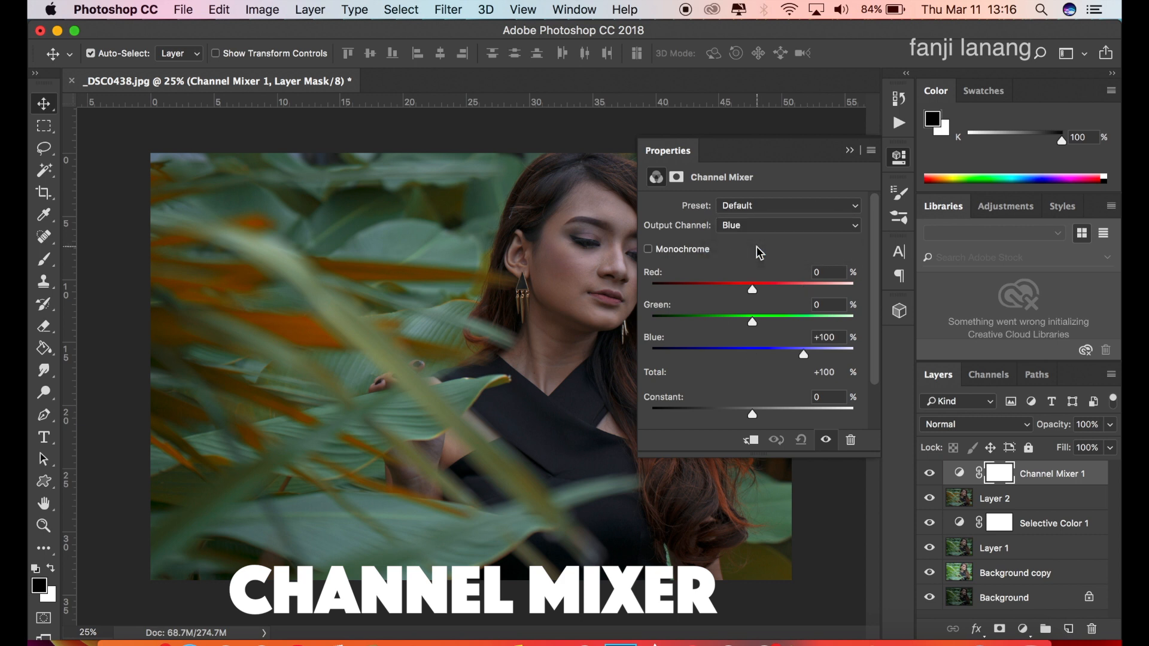
{"action": "left_click", "coordinate": [805, 322]}
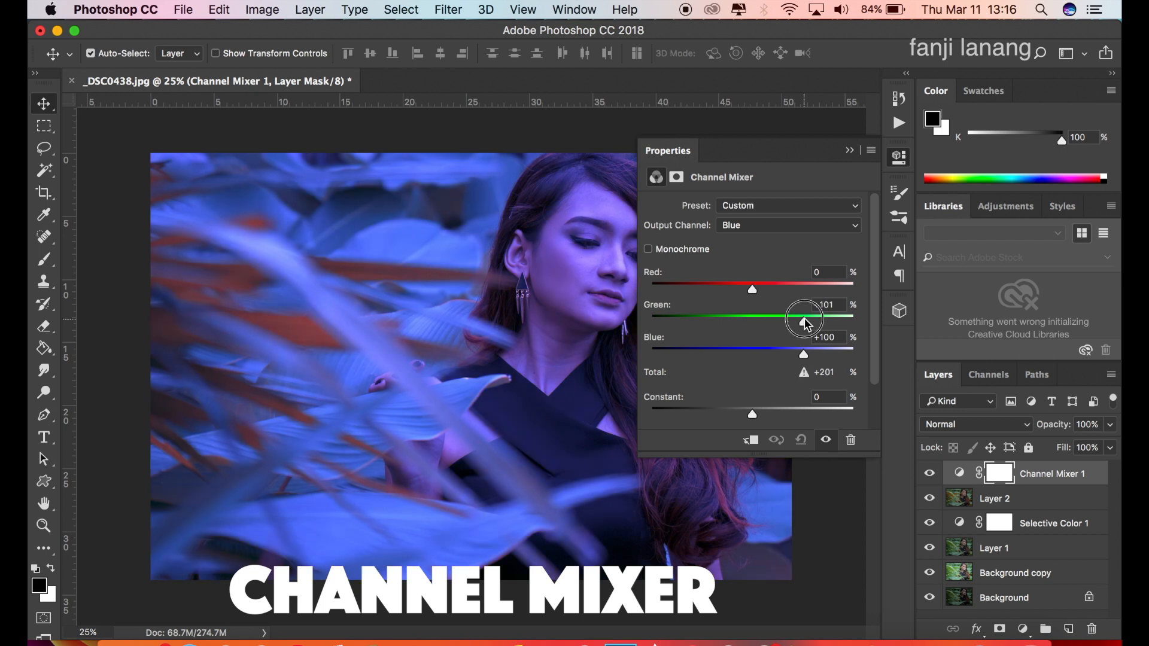
{"action": "left_click", "coordinate": [749, 352]}
{"action": "left_click", "coordinate": [753, 358]}
{"action": "left_click_drag", "start_coordinate": [753, 362], "coordinate": [753, 368]}
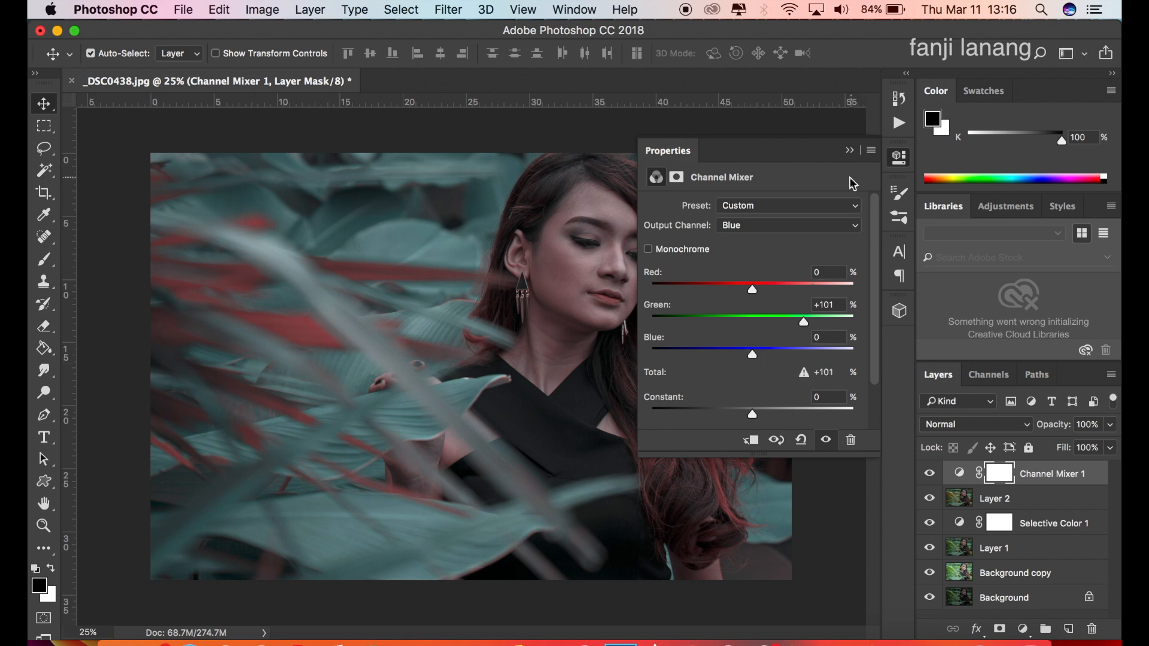
{"action": "left_click", "coordinate": [851, 151]}
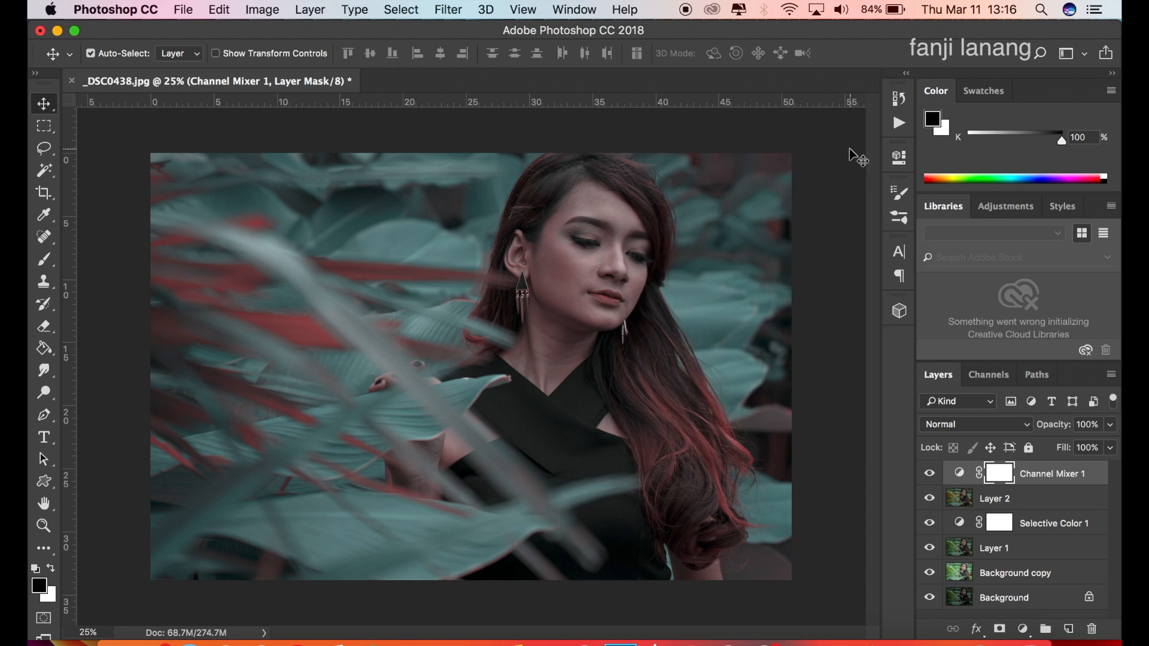
Change the Channel Mixer layer's blending mode to Lighten and toggle its visibility to compare before and after.
{"action": "left_click", "coordinate": [955, 428]}
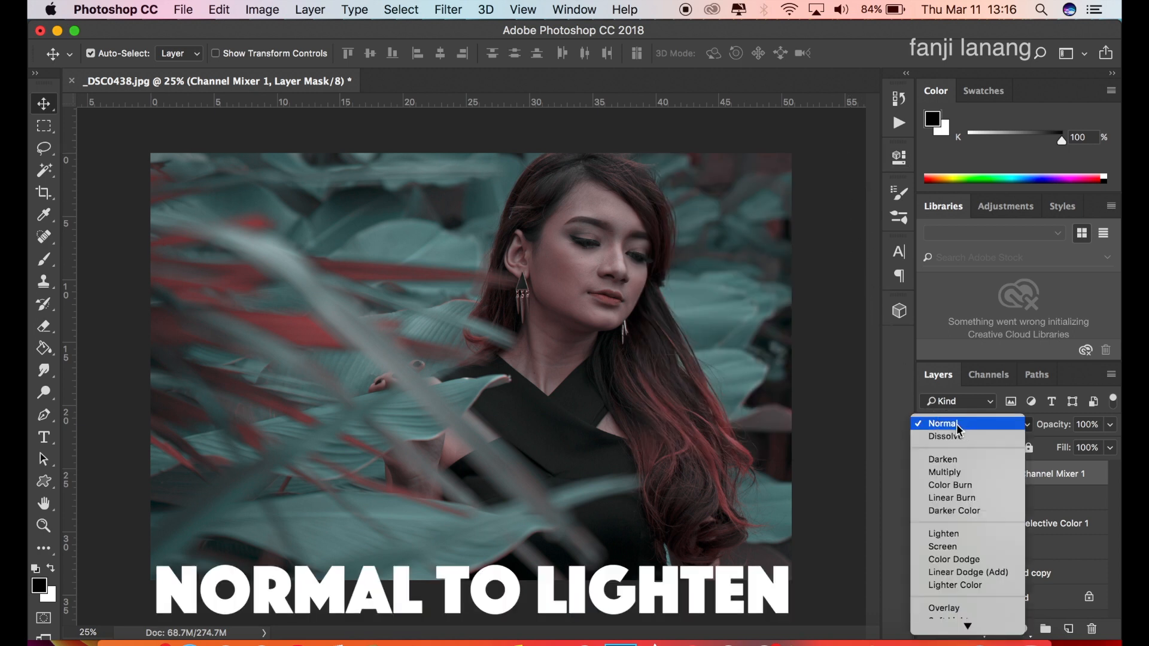
{"action": "left_click", "coordinate": [959, 535]}
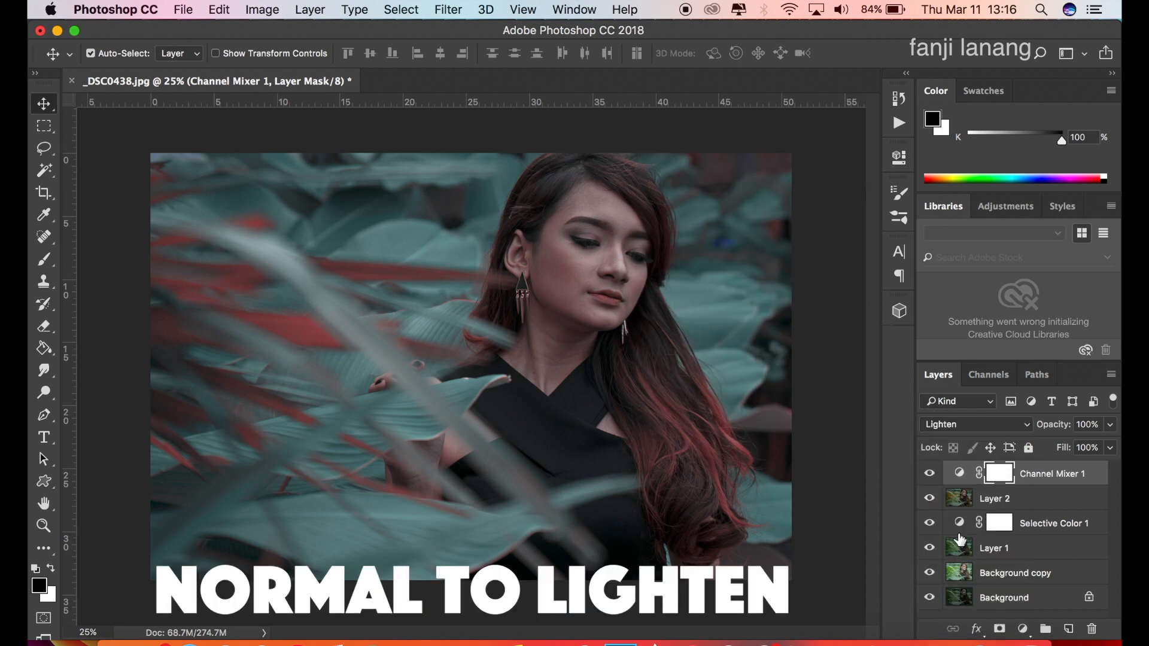
{"action": "left_click", "coordinate": [931, 474]}
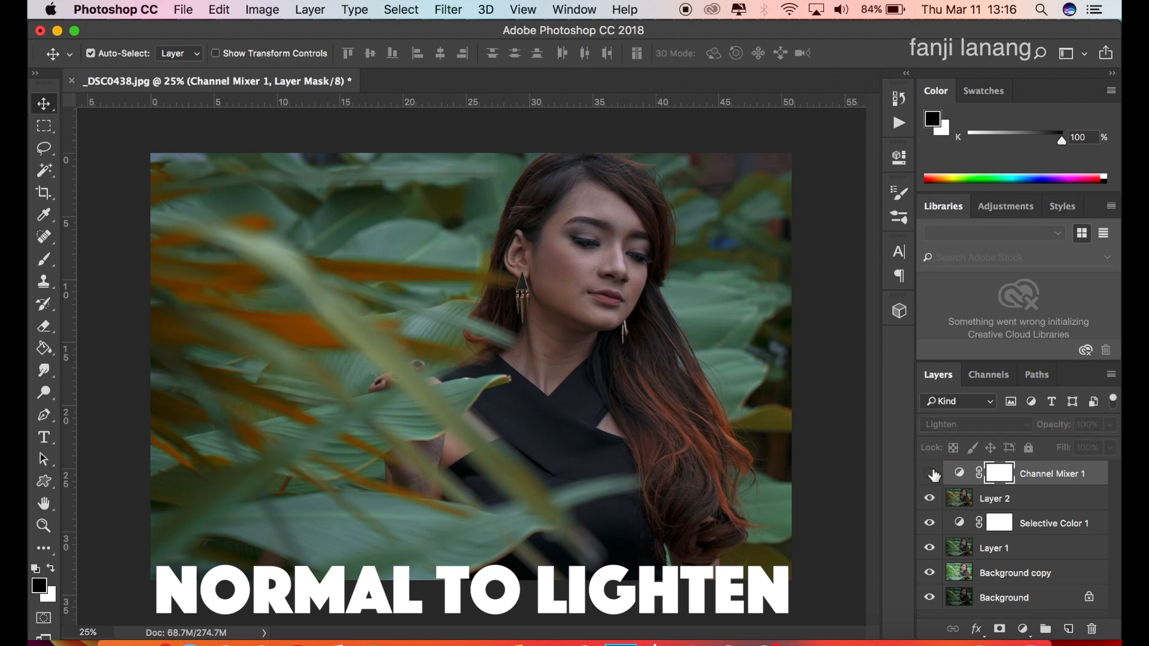
{"action": "left_click", "coordinate": [932, 474]}
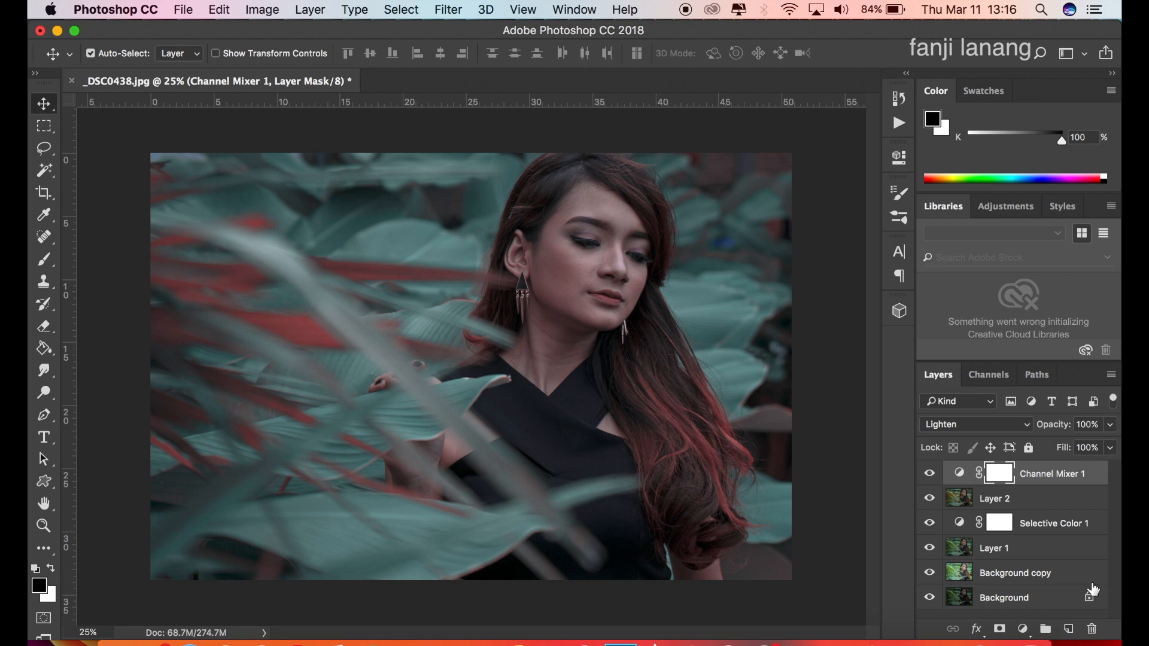
Add a Selective Color adjustment layer above the Channel Mixer, setting Reds to Cyan -65% and Yellow +30%.
{"action": "left_click", "coordinate": [1023, 630]}
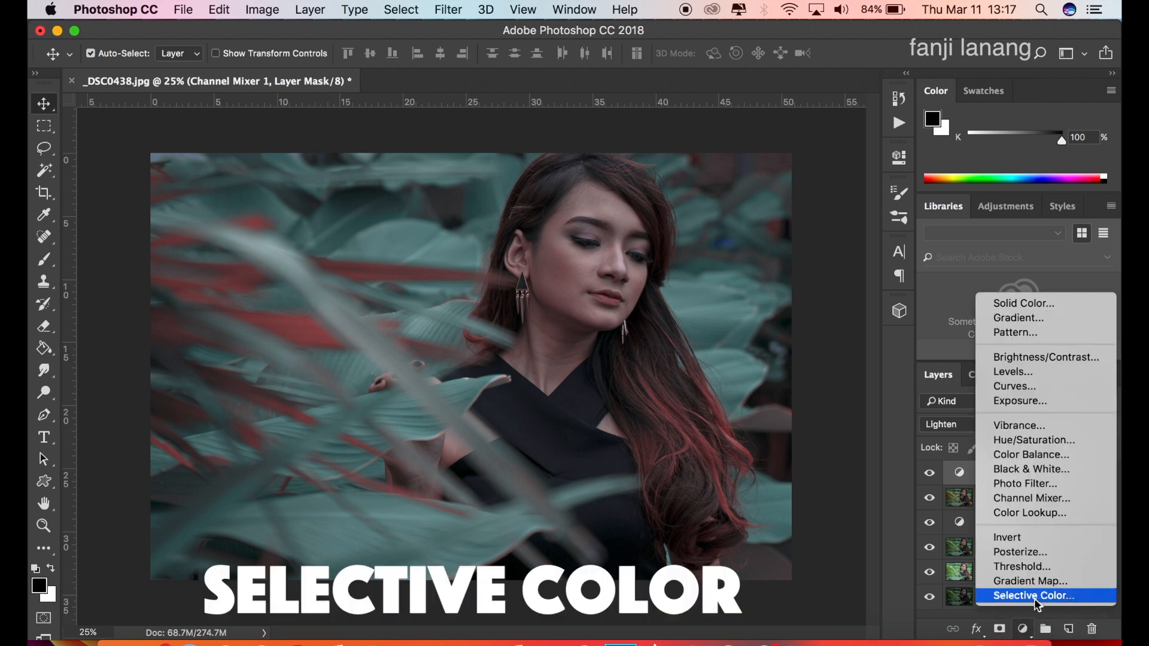
{"action": "left_click", "coordinate": [1050, 590]}
{"action": "left_click", "coordinate": [766, 225]}
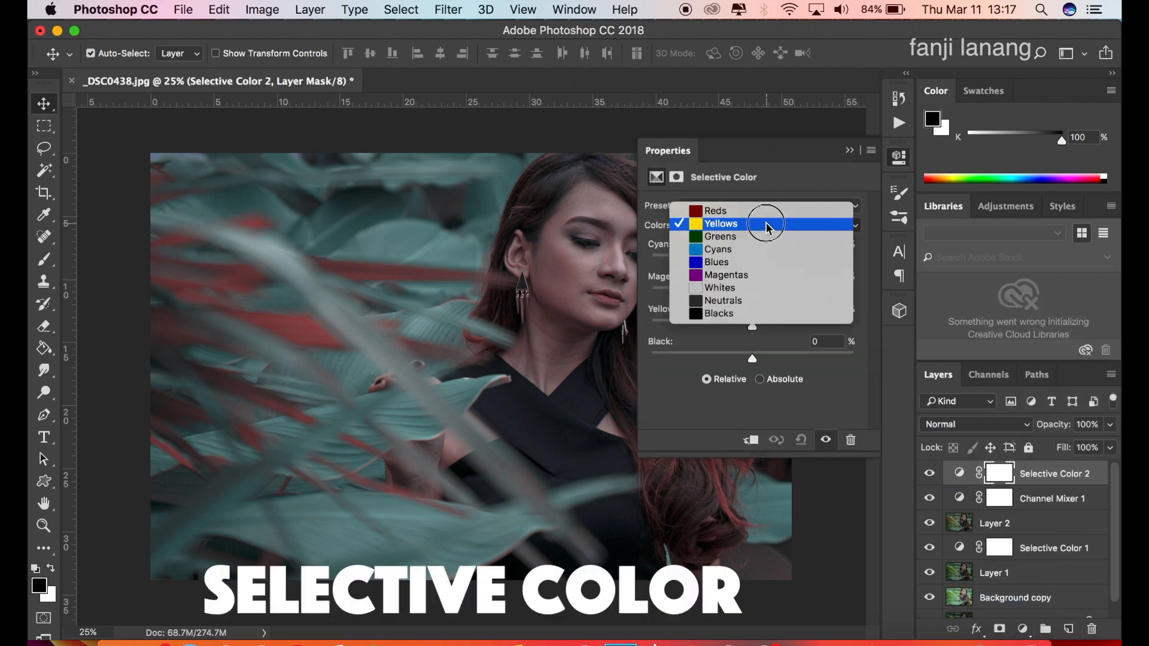
{"action": "left_click", "coordinate": [735, 210]}
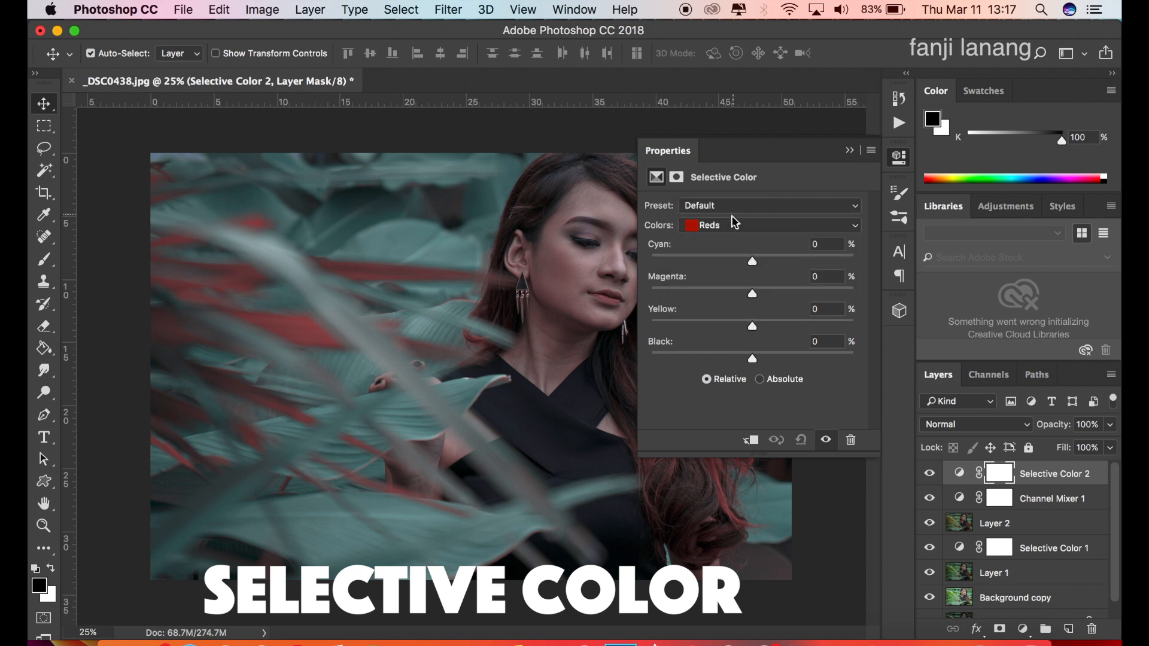
{"action": "left_click_drag", "start_coordinate": [689, 255], "coordinate": [686, 256]}
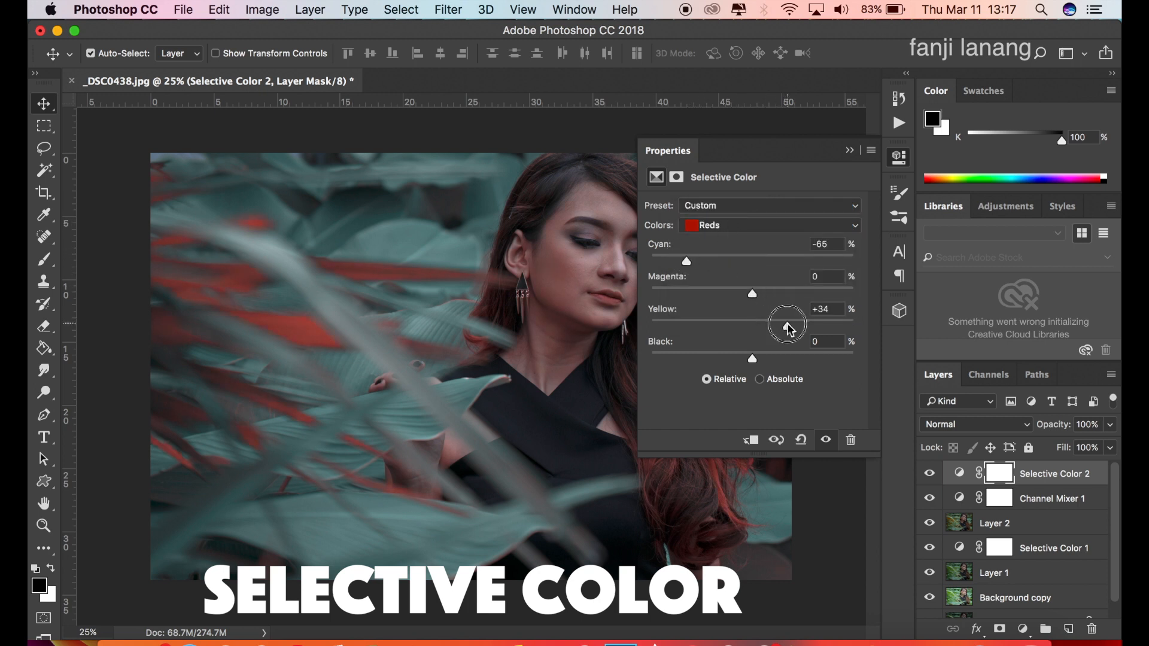
{"action": "left_click_drag", "start_coordinate": [786, 326], "coordinate": [783, 330]}
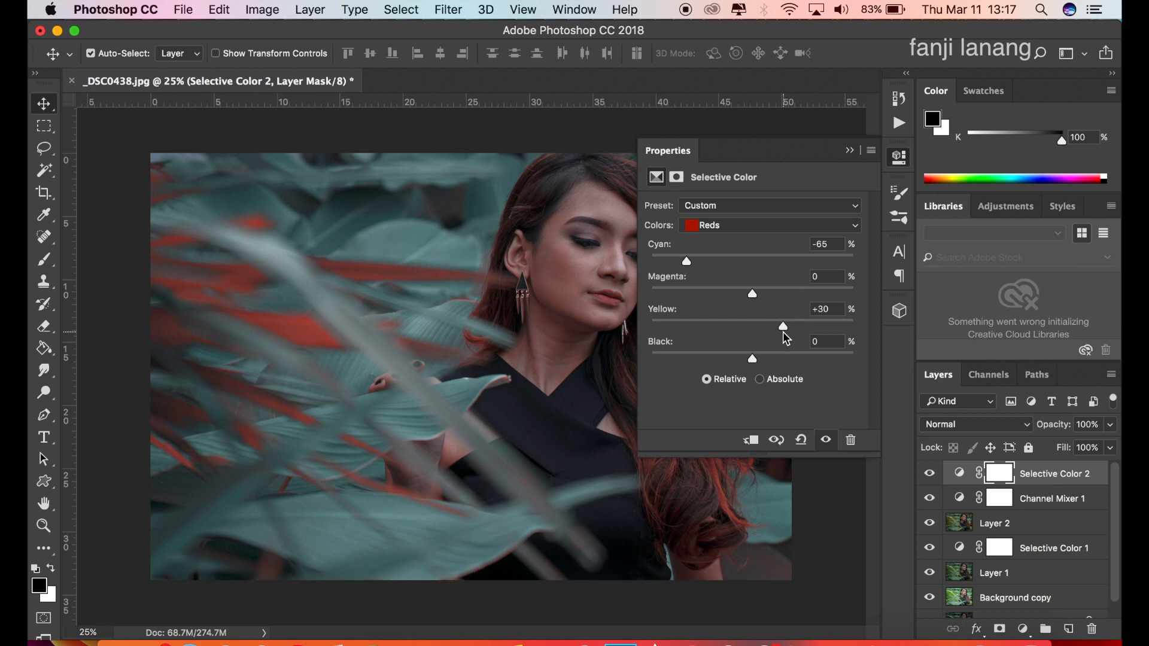
Set the Cyans in the new Selective Color adjustment to Cyan +100%, Magenta -100%, Yellow -100% and Black +100%.
{"action": "left_click", "coordinate": [772, 225]}
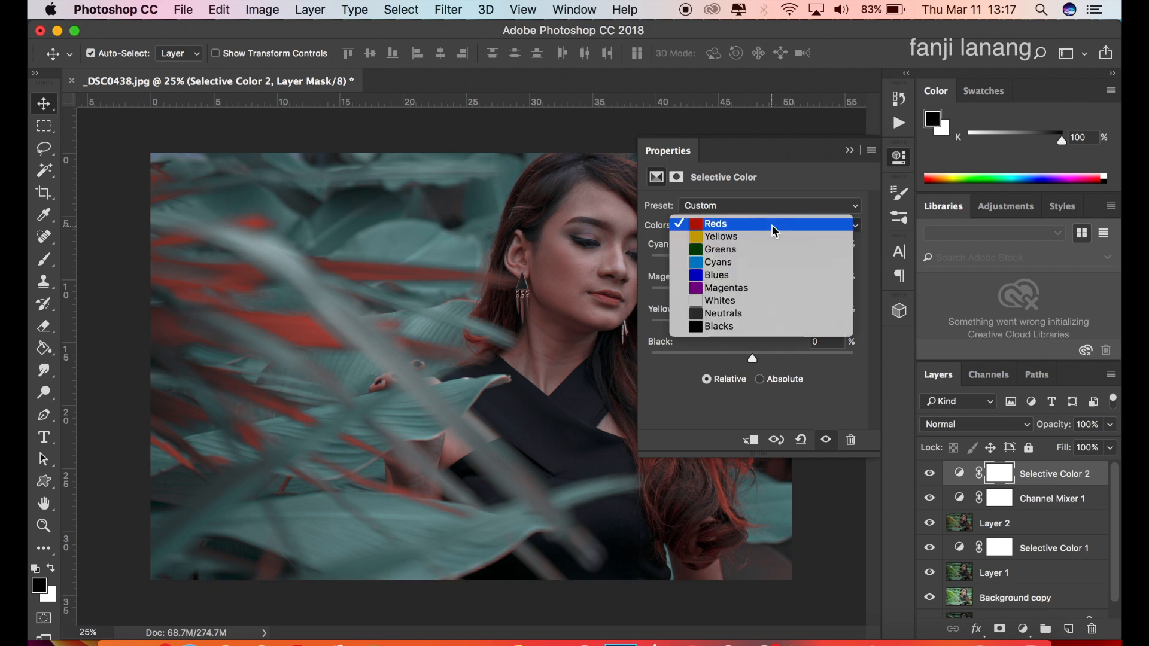
{"action": "left_click", "coordinate": [768, 263]}
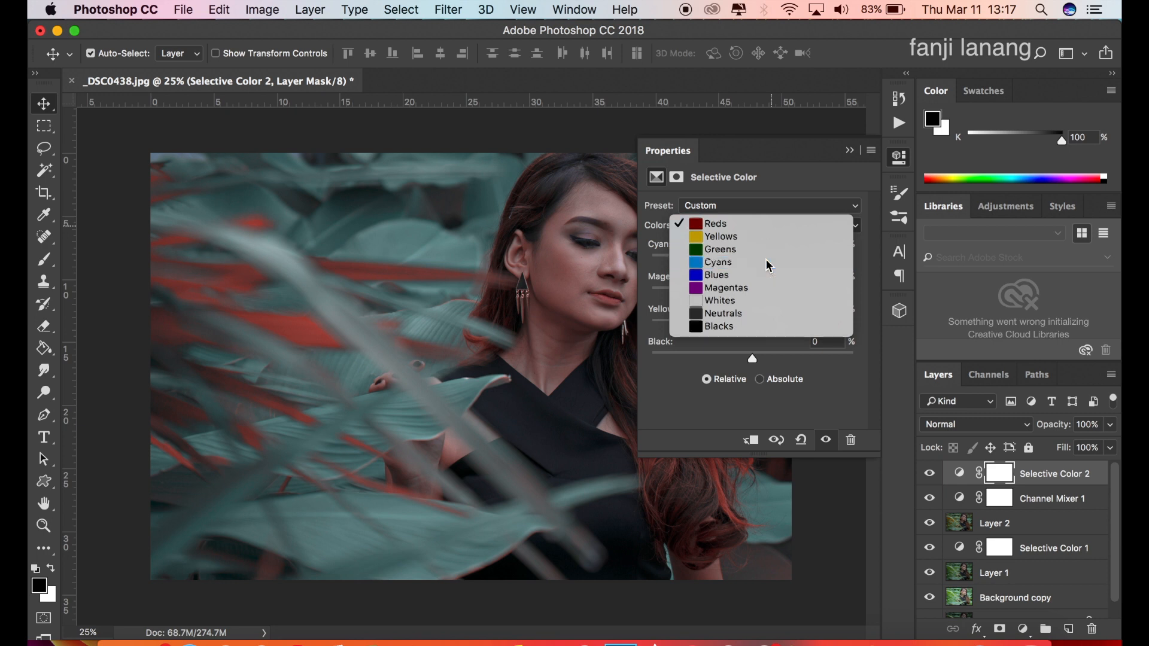
{"action": "left_click_drag", "start_coordinate": [773, 257], "coordinate": [869, 275]}
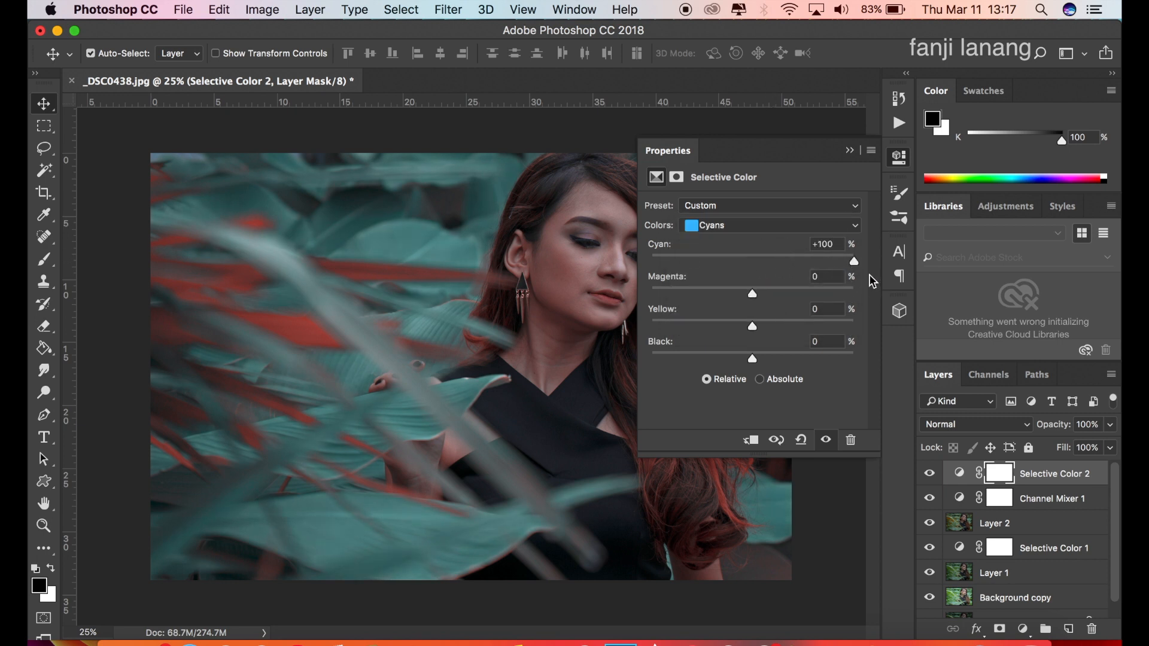
{"action": "left_click_drag", "start_coordinate": [752, 293], "coordinate": [635, 298]}
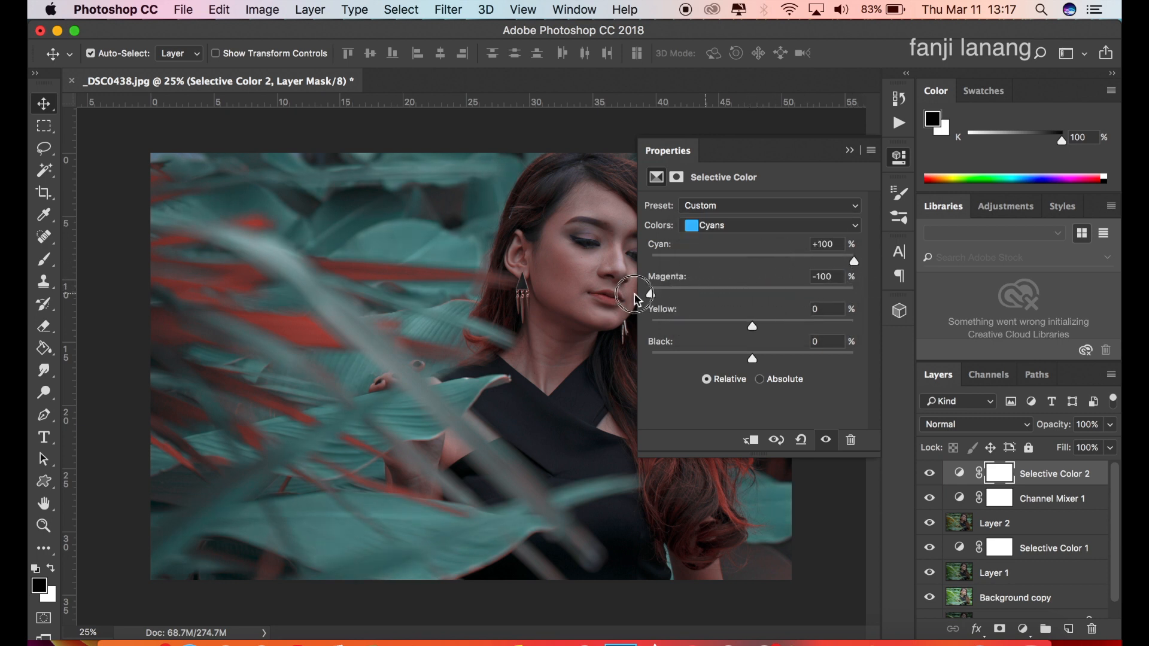
{"action": "left_click", "coordinate": [651, 319]}
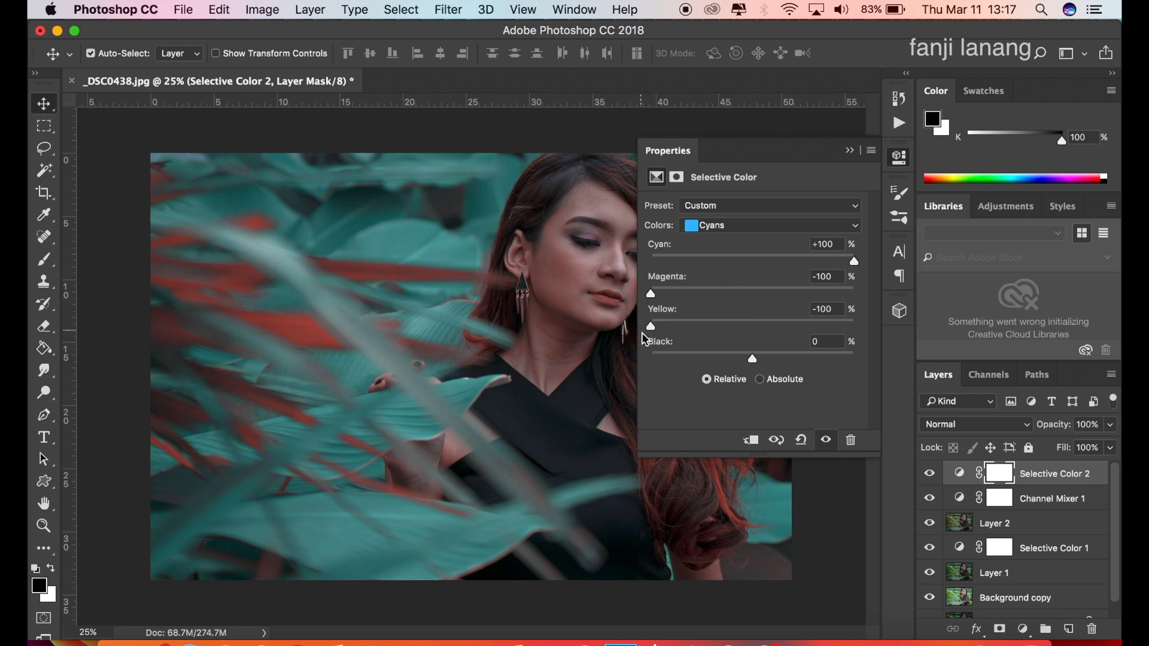
{"action": "left_click_drag", "start_coordinate": [753, 358], "coordinate": [880, 372]}
Adjust the Neutrals of the Selective Color adjustment by reducing Cyan slightly and raising Yellow slightly.
{"action": "left_click", "coordinate": [783, 229]}
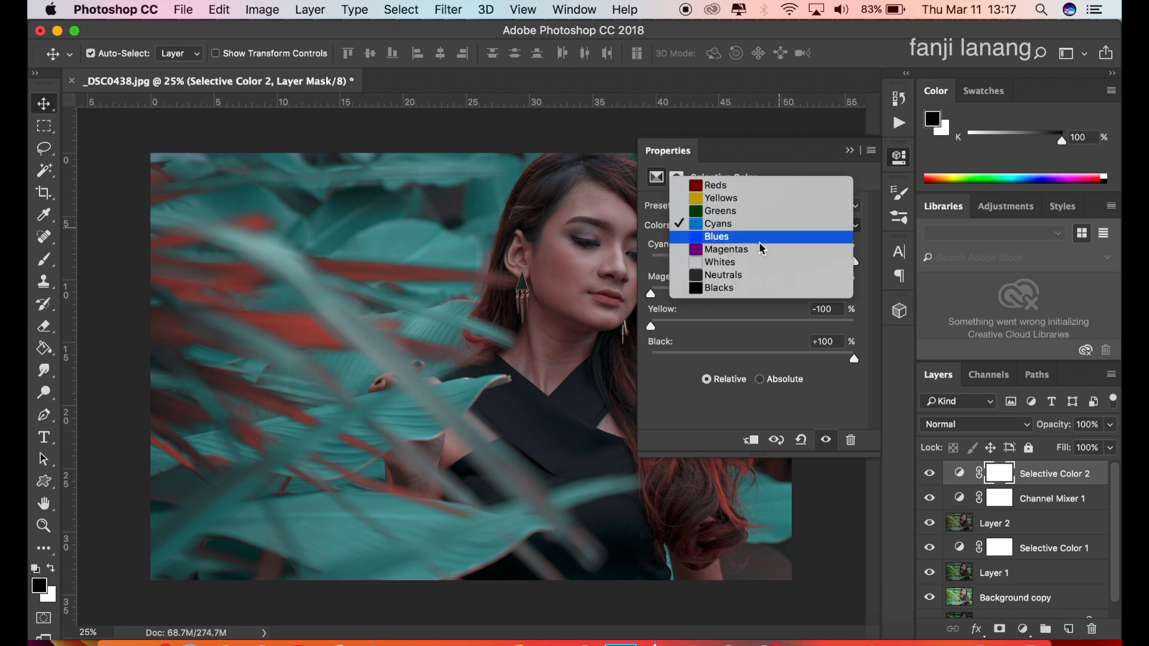
{"action": "left_click", "coordinate": [735, 277]}
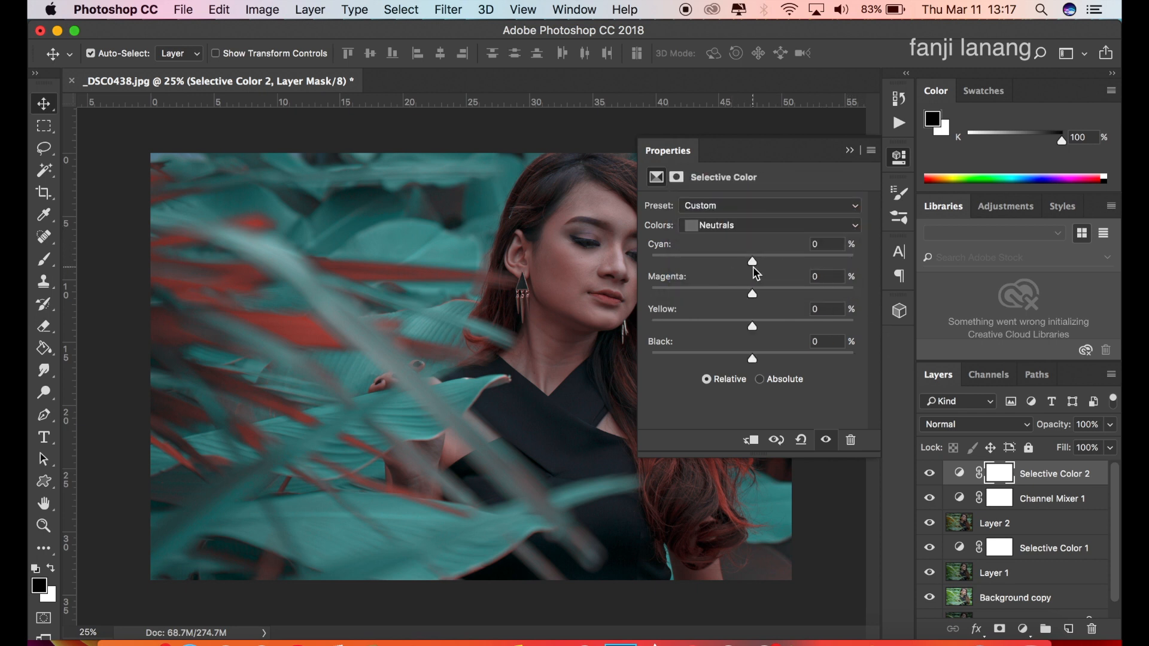
{"action": "left_click_drag", "start_coordinate": [753, 263], "coordinate": [744, 280]}
{"action": "left_click", "coordinate": [764, 327]}
Set the Blacks of the Selective Color adjustment to Cyan +10% and Magenta +10%, with Yellow lowered slightly.
{"action": "left_click", "coordinate": [741, 225]}
{"action": "left_click", "coordinate": [744, 239]}
{"action": "left_click_drag", "start_coordinate": [760, 260], "coordinate": [762, 296]}
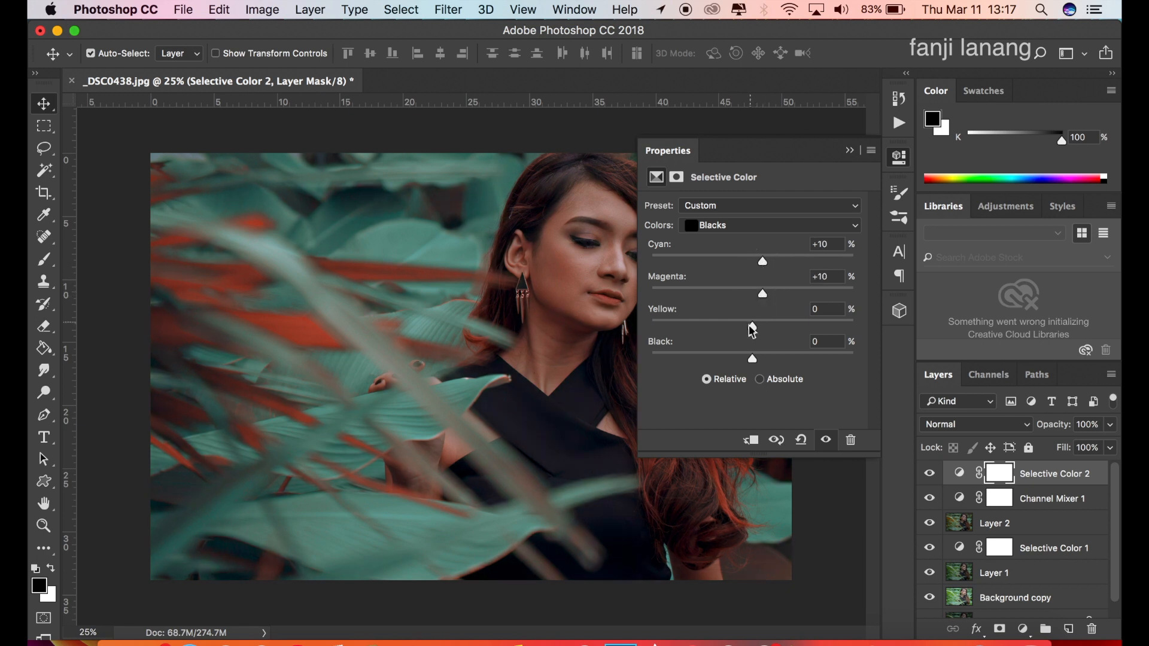
{"action": "left_click_drag", "start_coordinate": [750, 335], "coordinate": [749, 336]}
{"action": "left_click", "coordinate": [850, 150]}
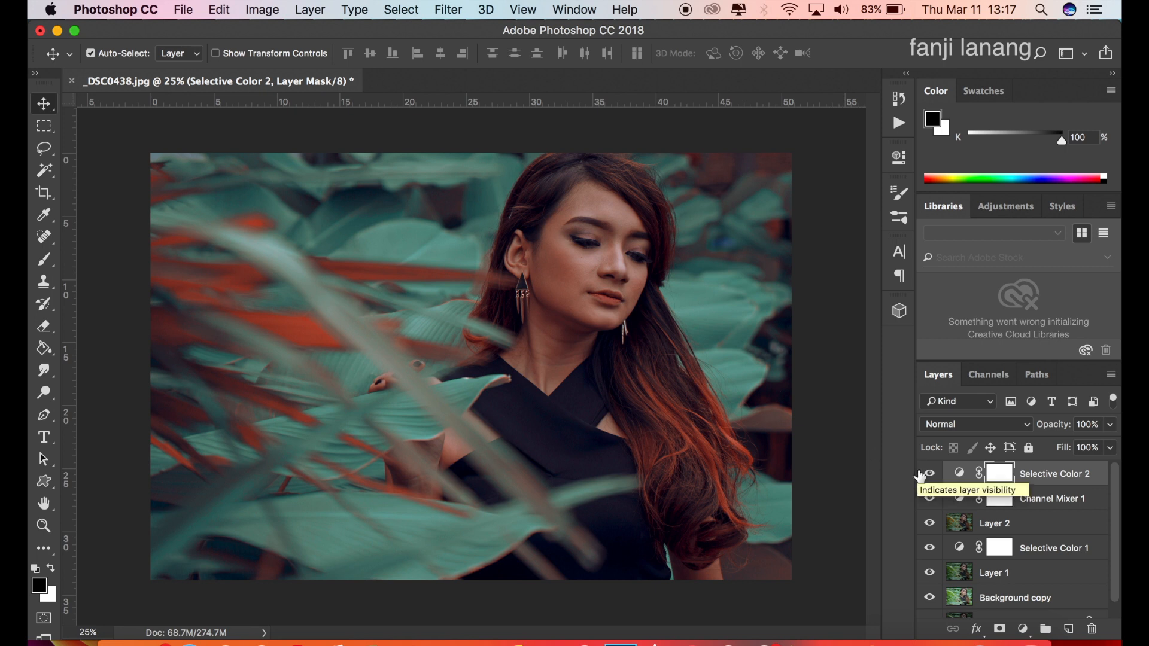
Add a Gradient Fill layer with a reversed Radial gradient and center it over the woman's face.
{"action": "left_click", "coordinate": [1023, 628]}
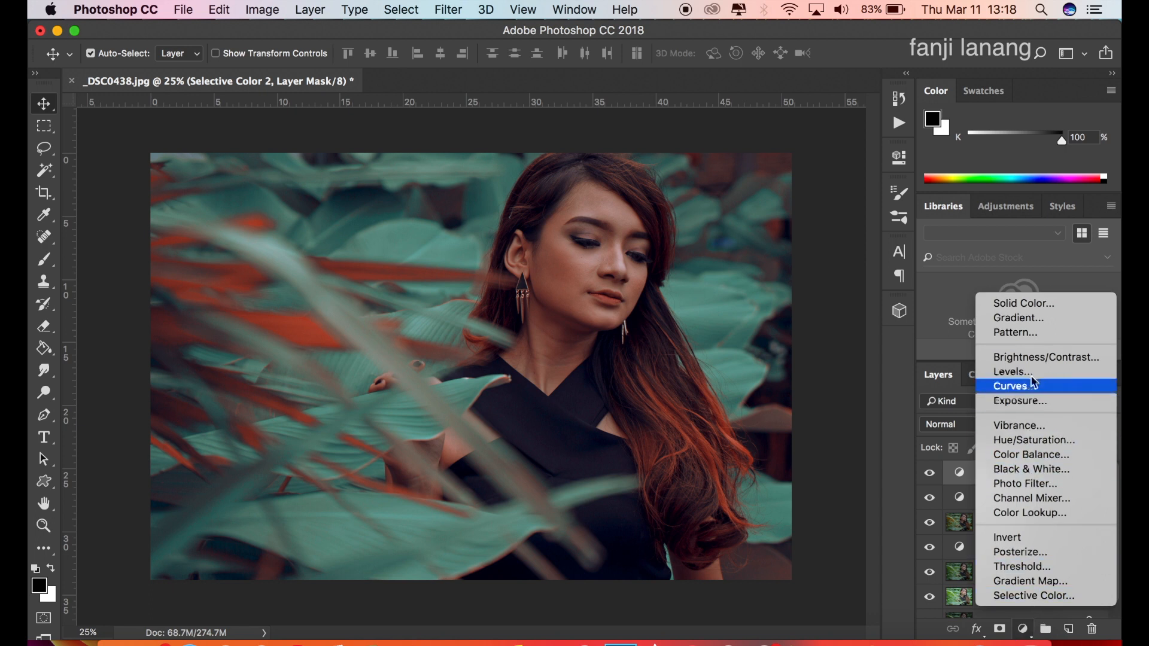
{"action": "left_click", "coordinate": [1054, 320]}
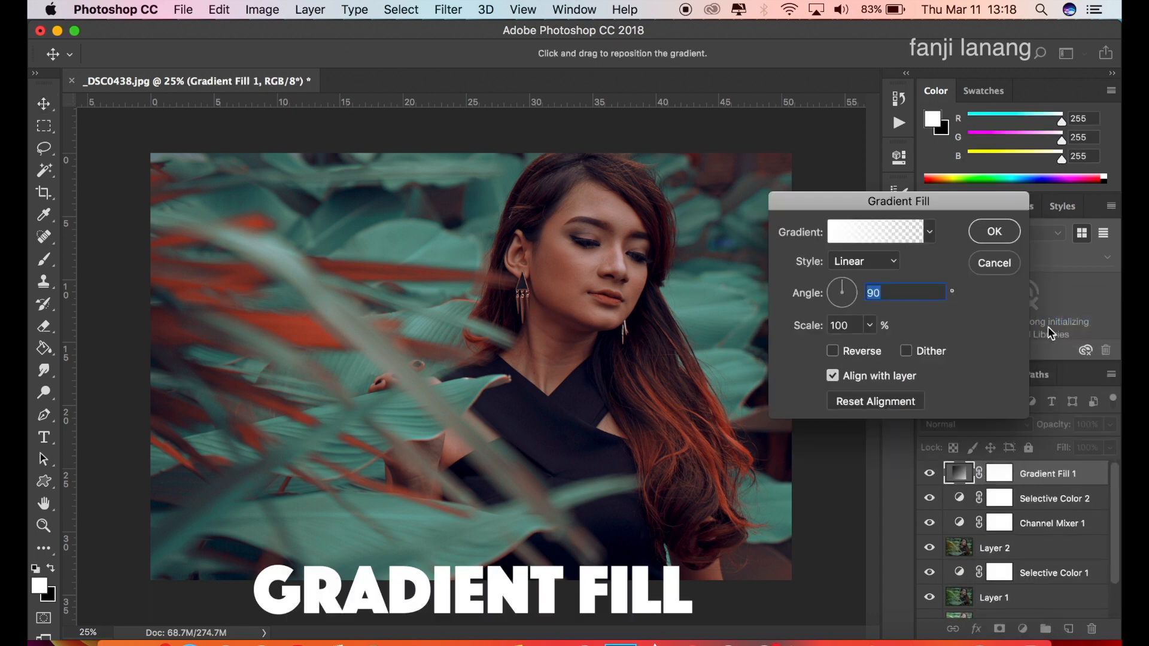
{"action": "left_click", "coordinate": [863, 355]}
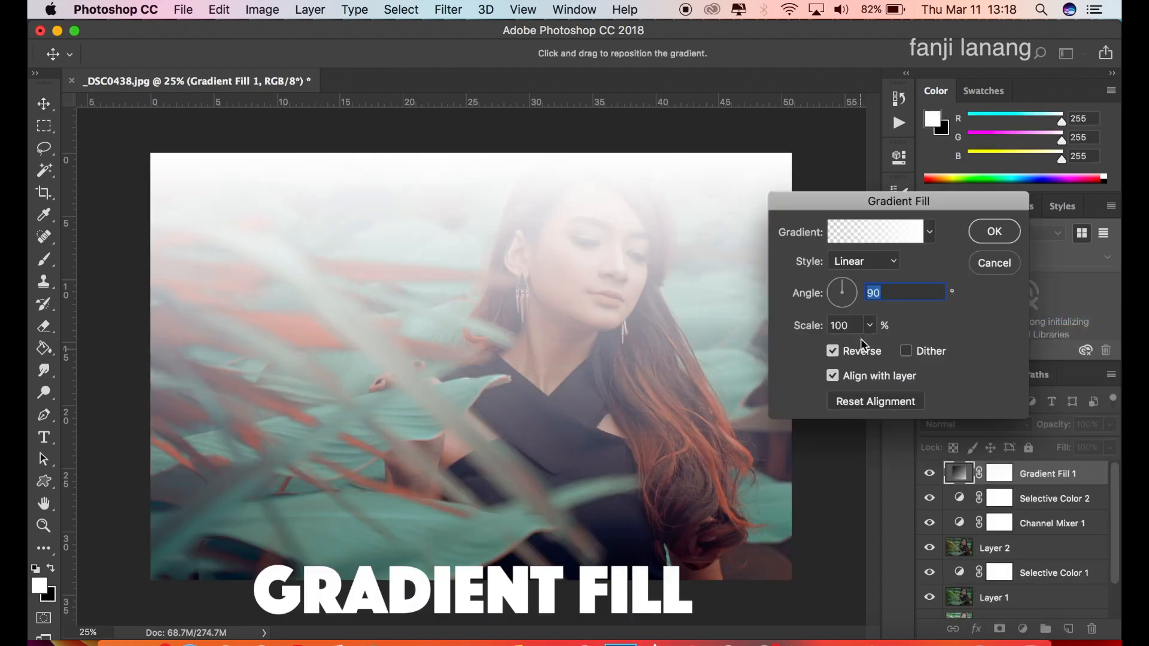
{"action": "left_click", "coordinate": [889, 263]}
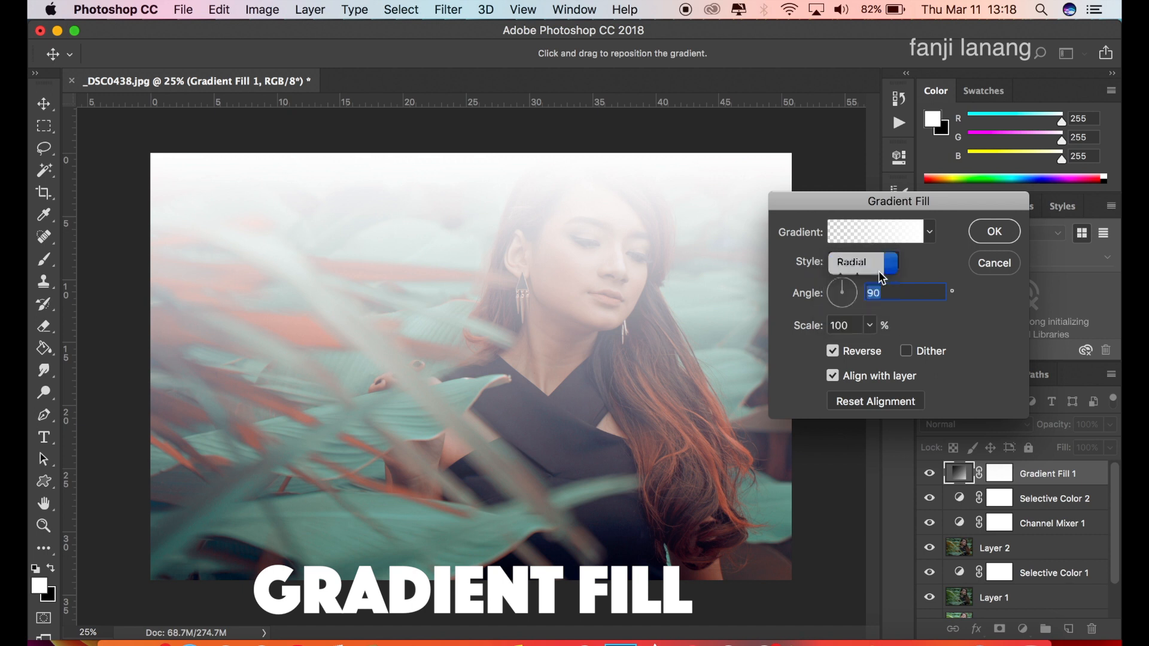
{"action": "left_click", "coordinate": [883, 277]}
{"action": "left_click_drag", "start_coordinate": [499, 347], "coordinate": [602, 280]}
Change the fill layer's gradient to the Neutral Density preset.
{"action": "left_click", "coordinate": [870, 236]}
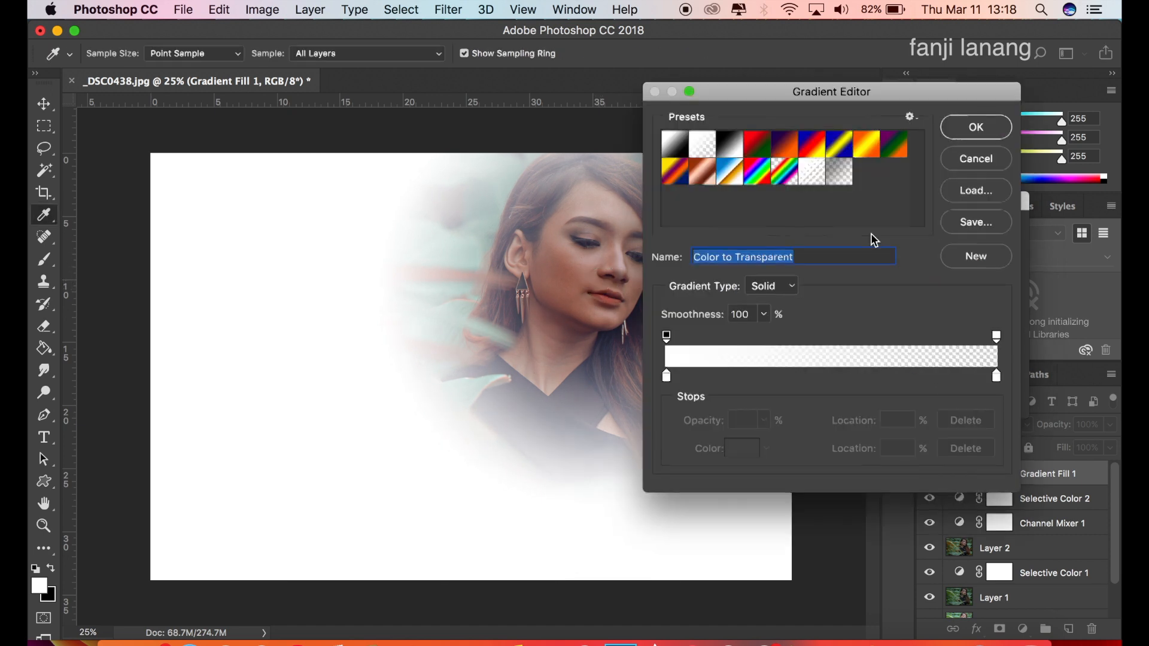
{"action": "left_click", "coordinate": [841, 173]}
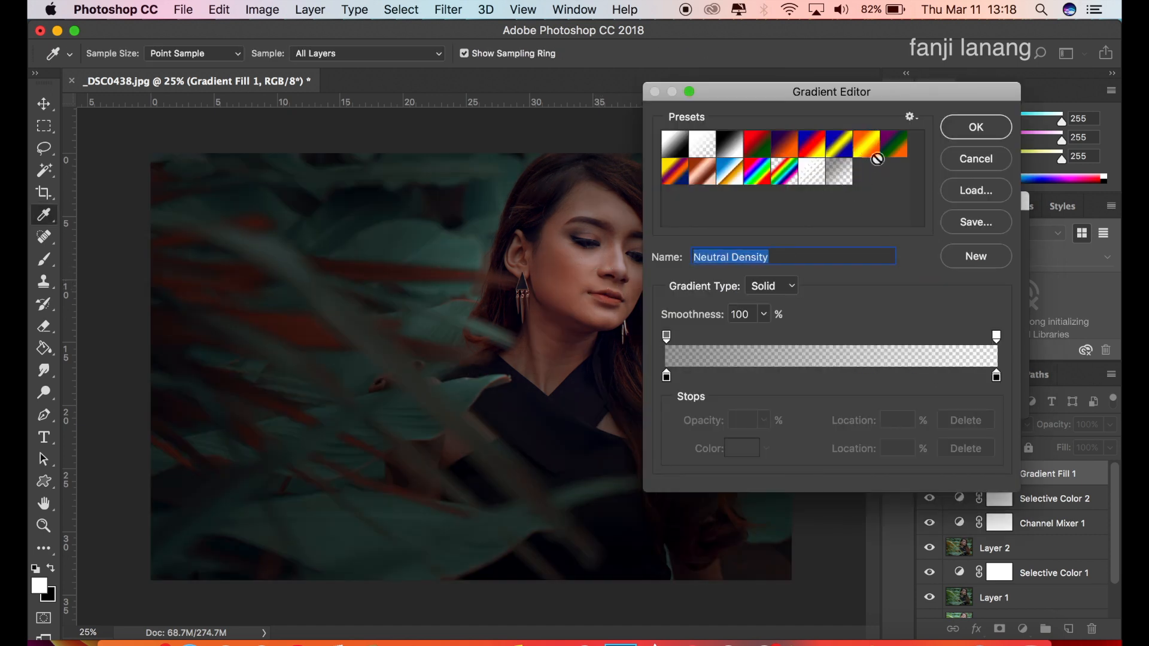
{"action": "left_click", "coordinate": [976, 127]}
Set the gradient fill's angle to 40.91° and scale to 221%, apply it, and compare the photo with and without it.
{"action": "left_click", "coordinate": [850, 286]}
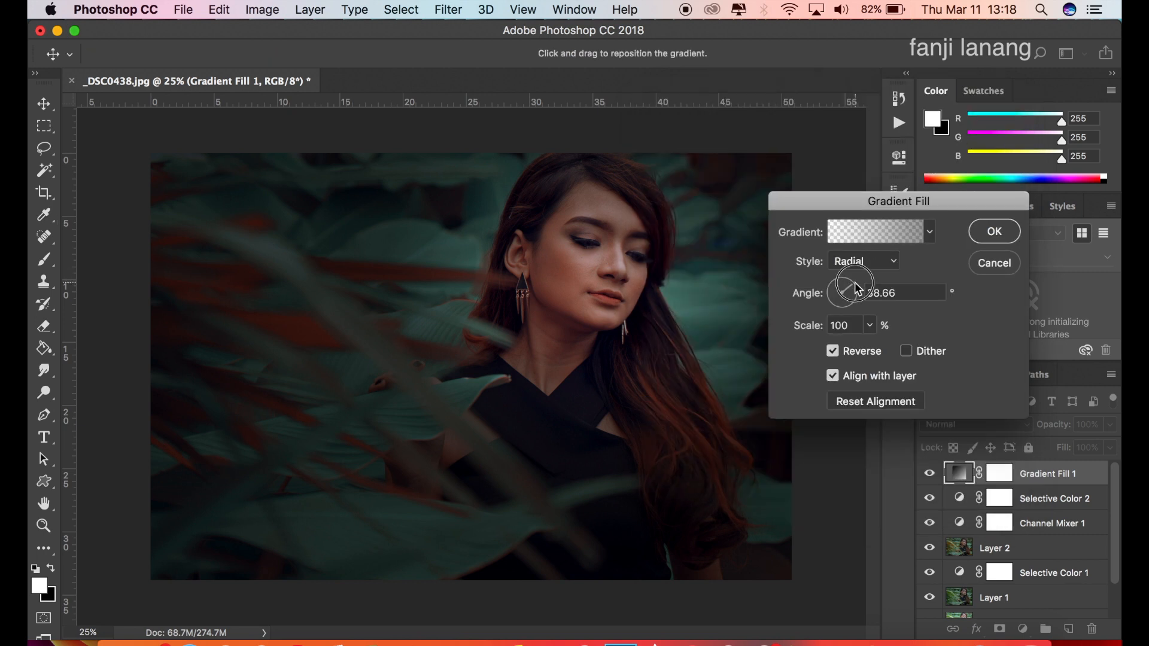
{"action": "left_click", "coordinate": [870, 325]}
{"action": "left_click", "coordinate": [873, 348]}
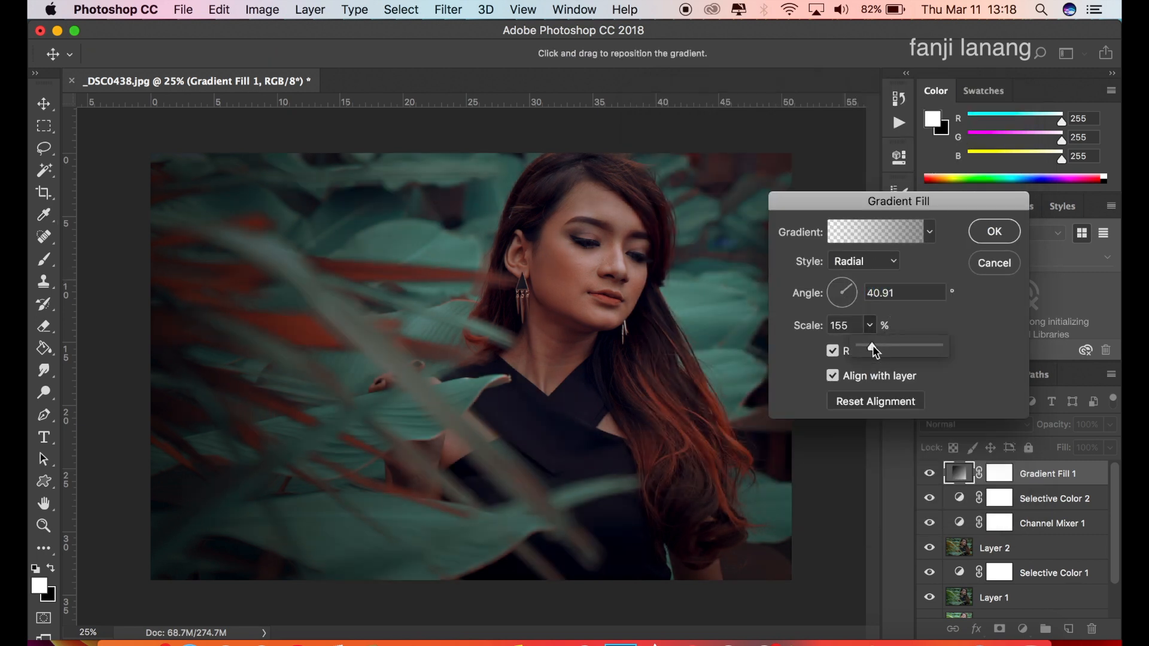
{"action": "left_click_drag", "start_coordinate": [875, 346], "coordinate": [876, 347]}
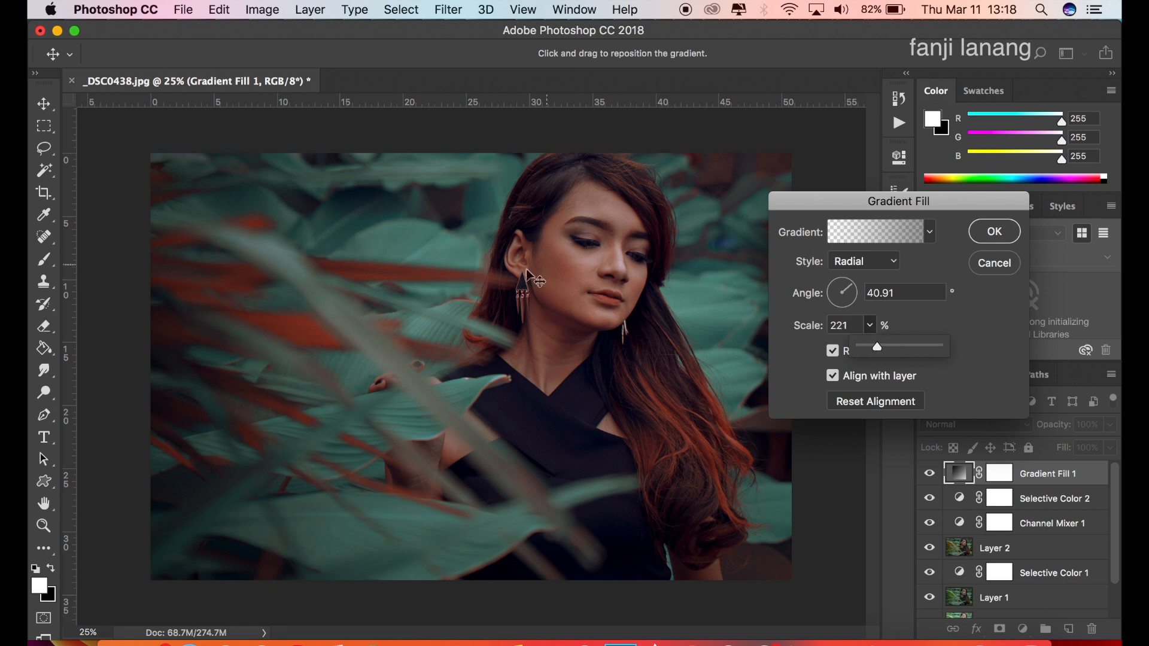
{"action": "left_click", "coordinate": [606, 280]}
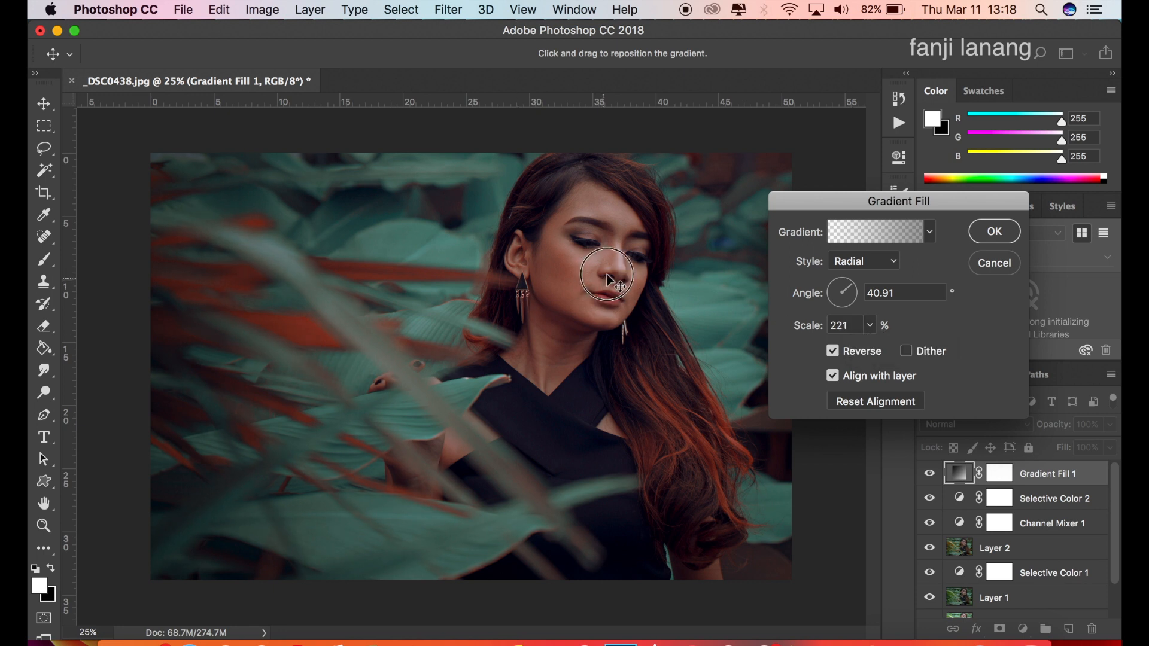
{"action": "left_click", "coordinate": [995, 232]}
{"action": "left_click", "coordinate": [929, 475]}
{"action": "left_click", "coordinate": [929, 475]}
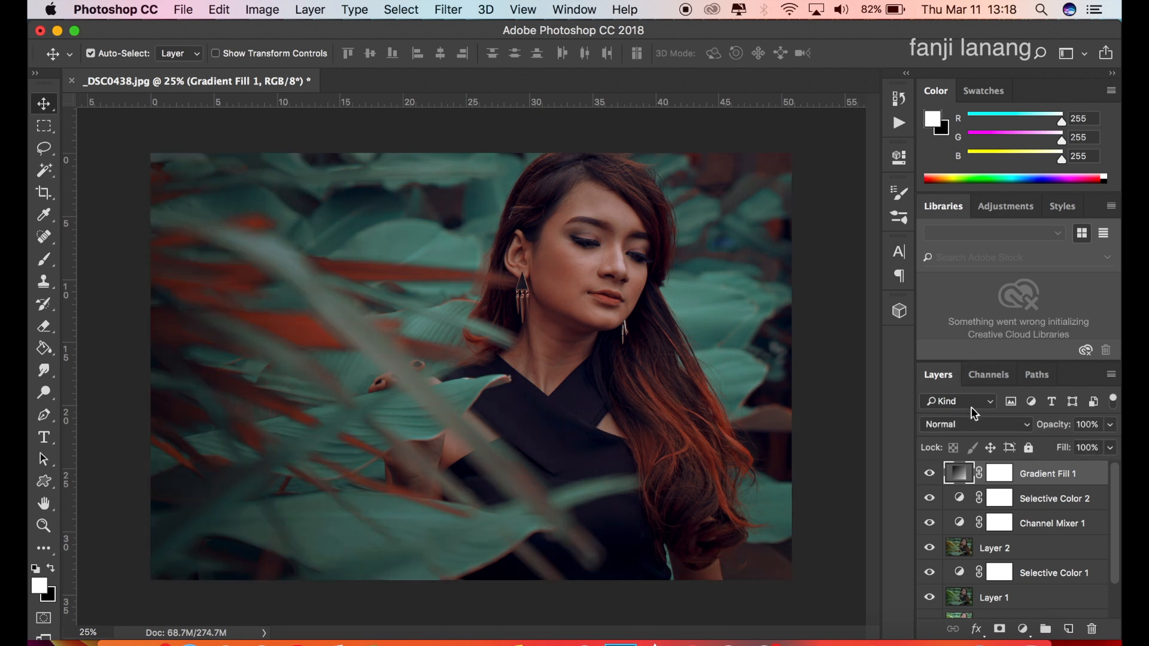
Add an Exposure adjustment layer above the gradient fill with Offset +0.0252 and Gamma Correction 0.91.
{"action": "left_click", "coordinate": [1022, 629]}
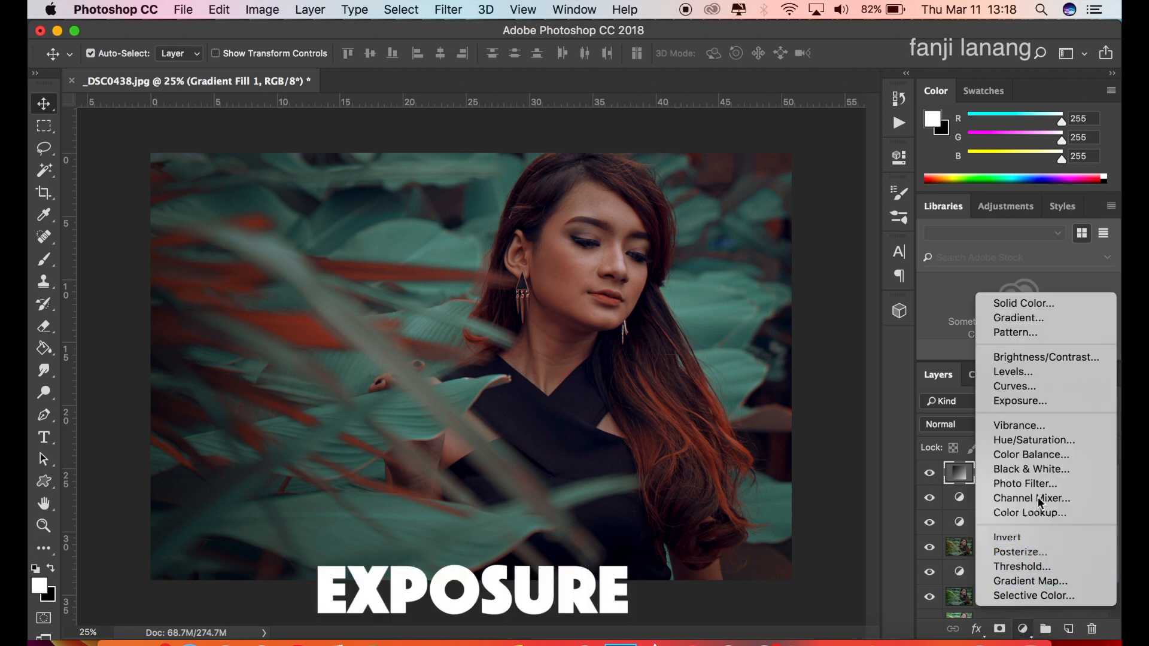
{"action": "left_click", "coordinate": [1048, 402]}
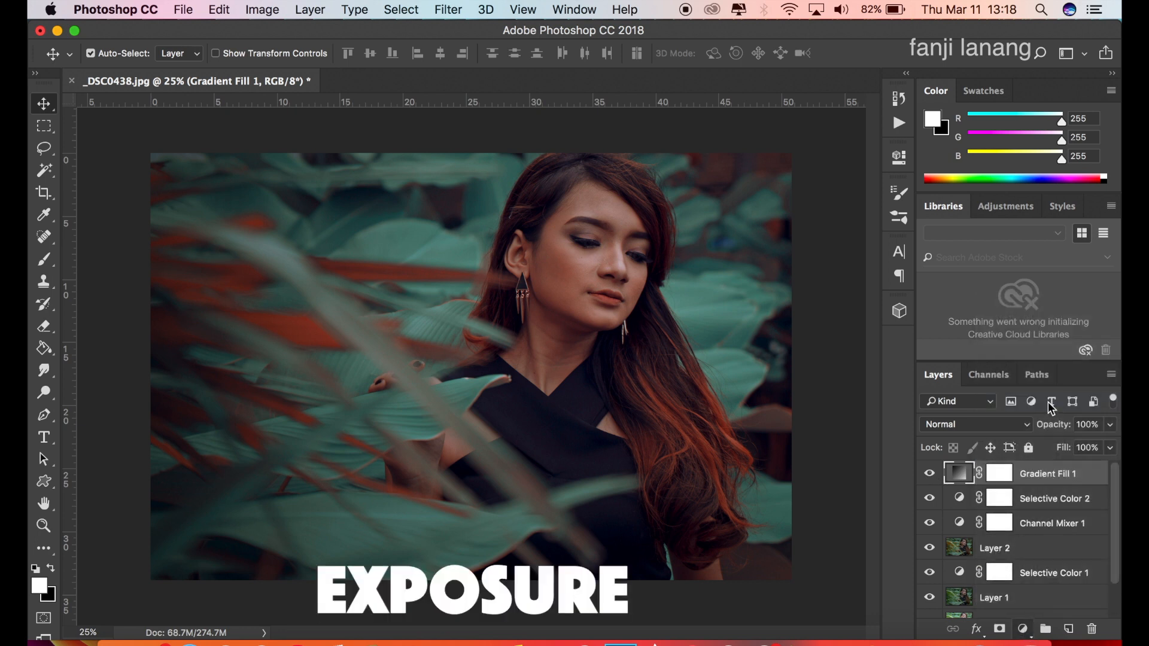
{"action": "left_click_drag", "start_coordinate": [756, 279], "coordinate": [762, 323]}
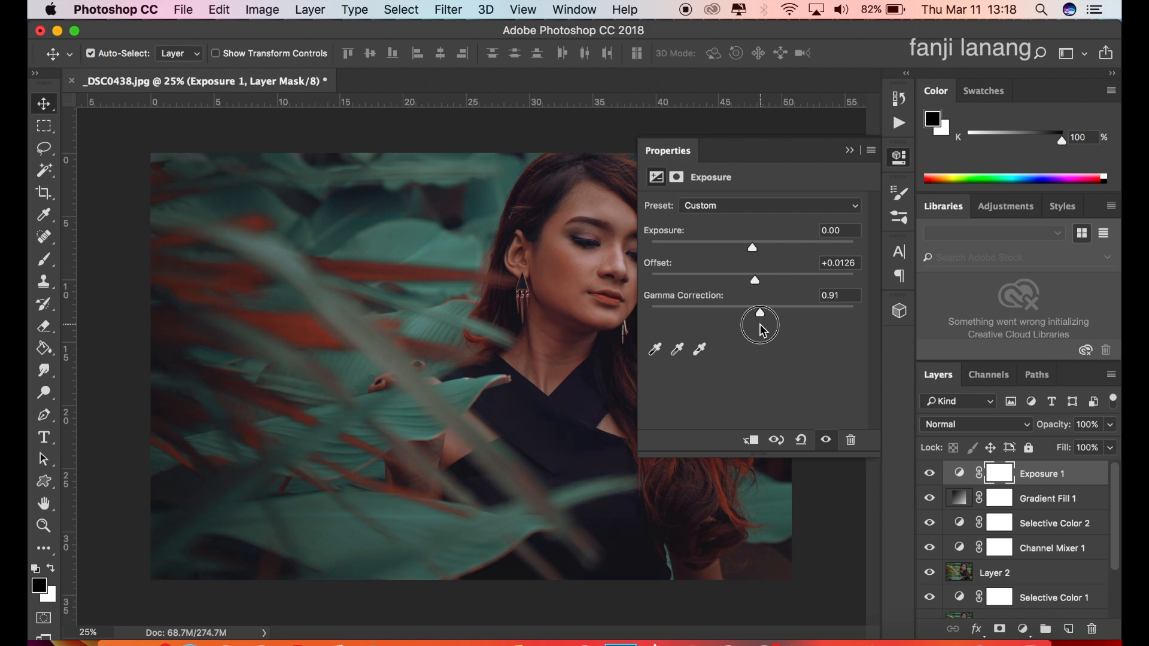
{"action": "left_click_drag", "start_coordinate": [756, 281], "coordinate": [758, 283]}
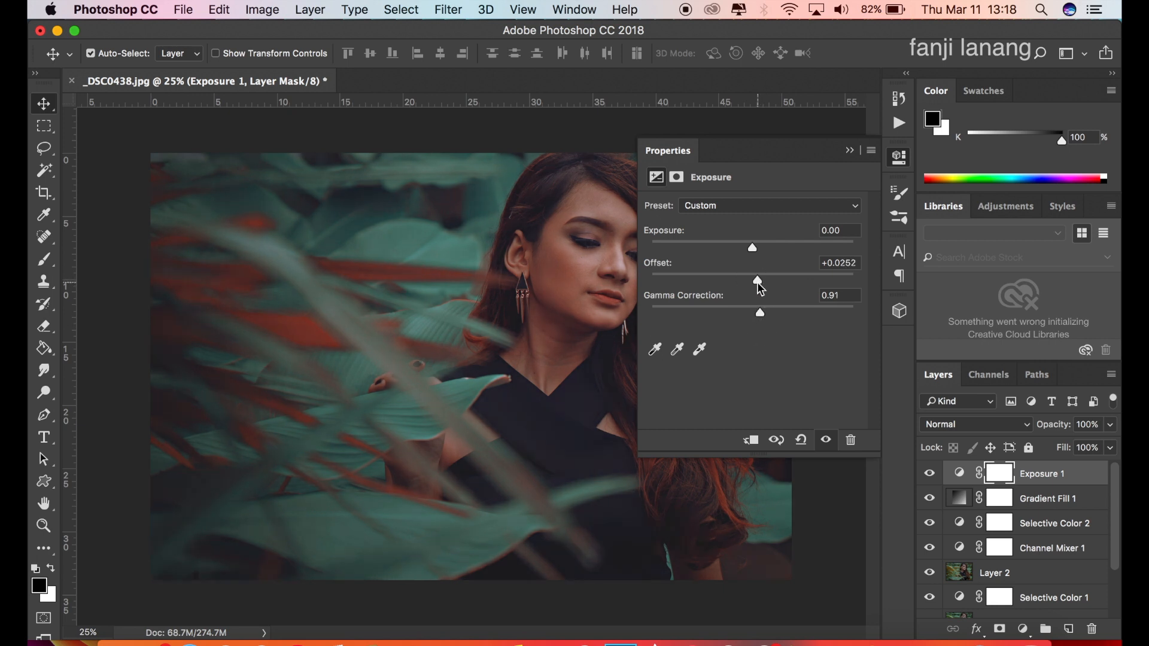
{"action": "left_click", "coordinate": [850, 151]}
Compare the photo with and without the Exposure adjustment and reduce that layer's opacity to 55%.
{"action": "left_click", "coordinate": [930, 474]}
{"action": "left_click", "coordinate": [930, 474]}
{"action": "left_click", "coordinate": [1104, 425]}
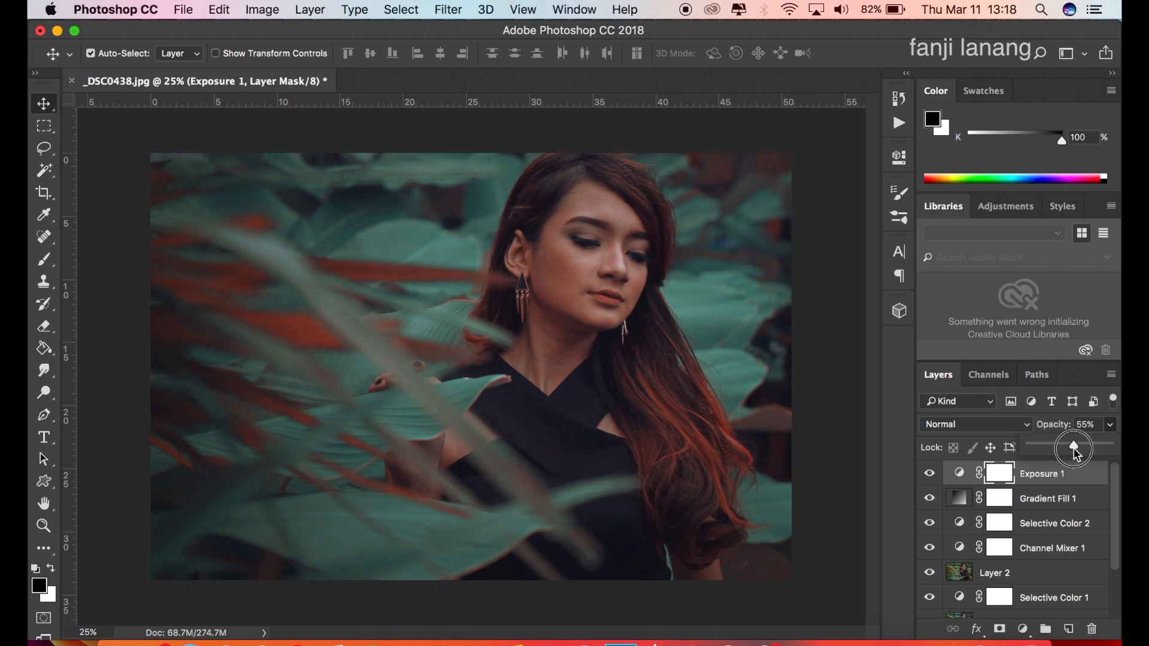
{"action": "left_click", "coordinate": [45, 106]}
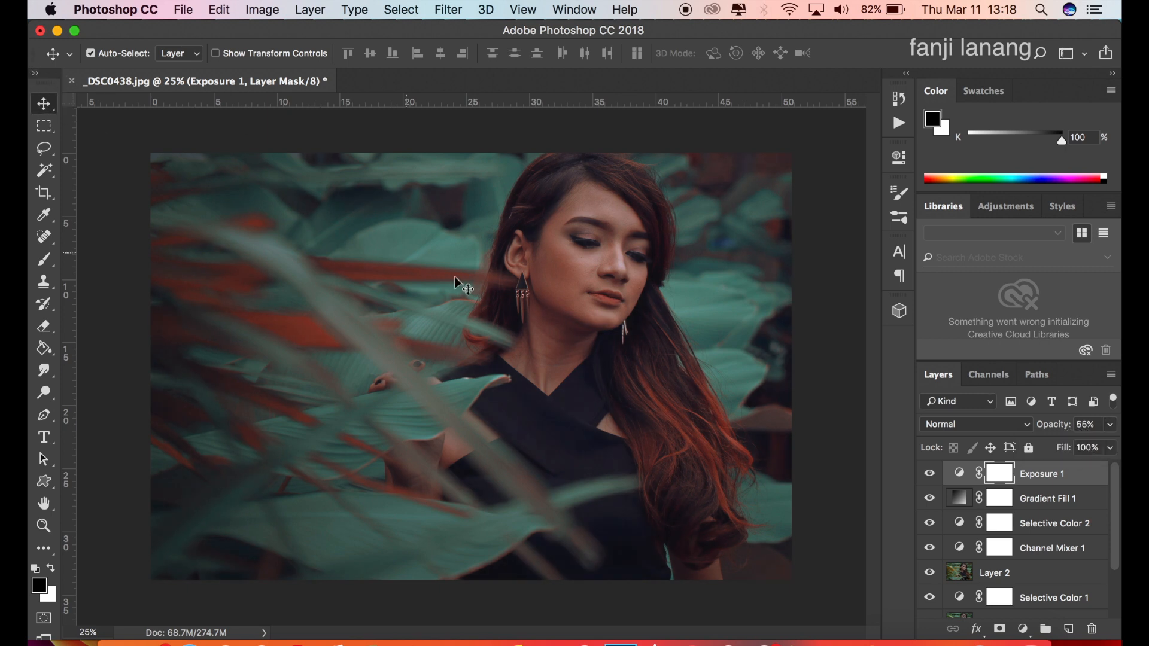
Stamp a white signature in the photo's lower-left corner on a new layer, using the signature brush at size 1000.
{"action": "left_click", "coordinate": [1066, 630]}
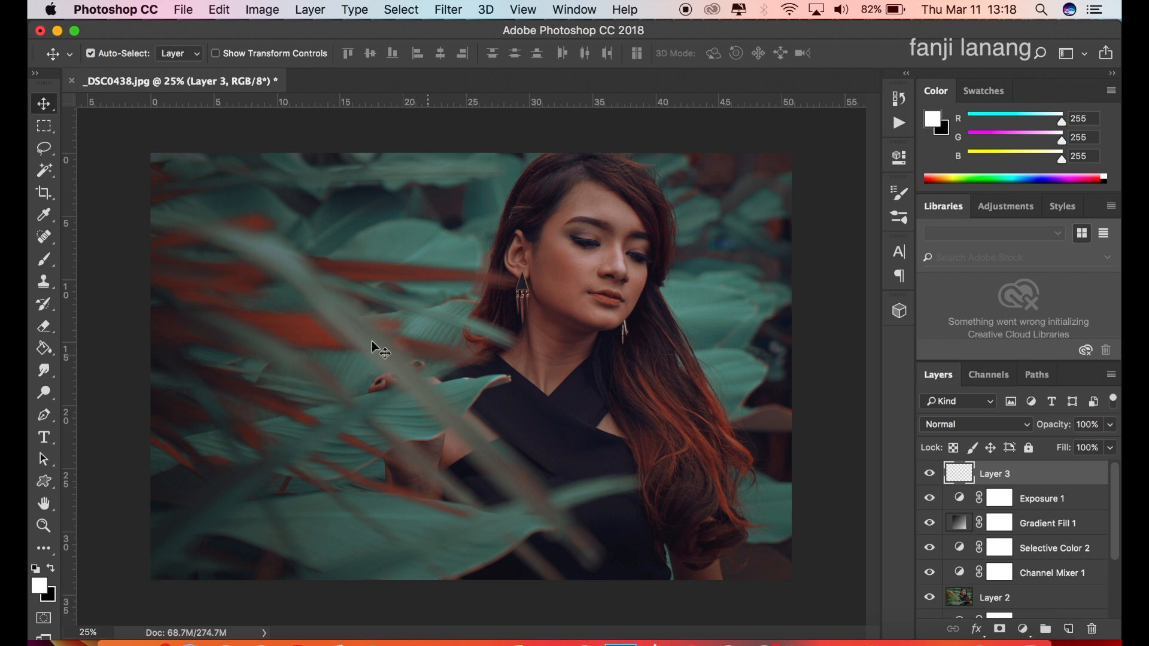
{"action": "left_click", "coordinate": [46, 259]}
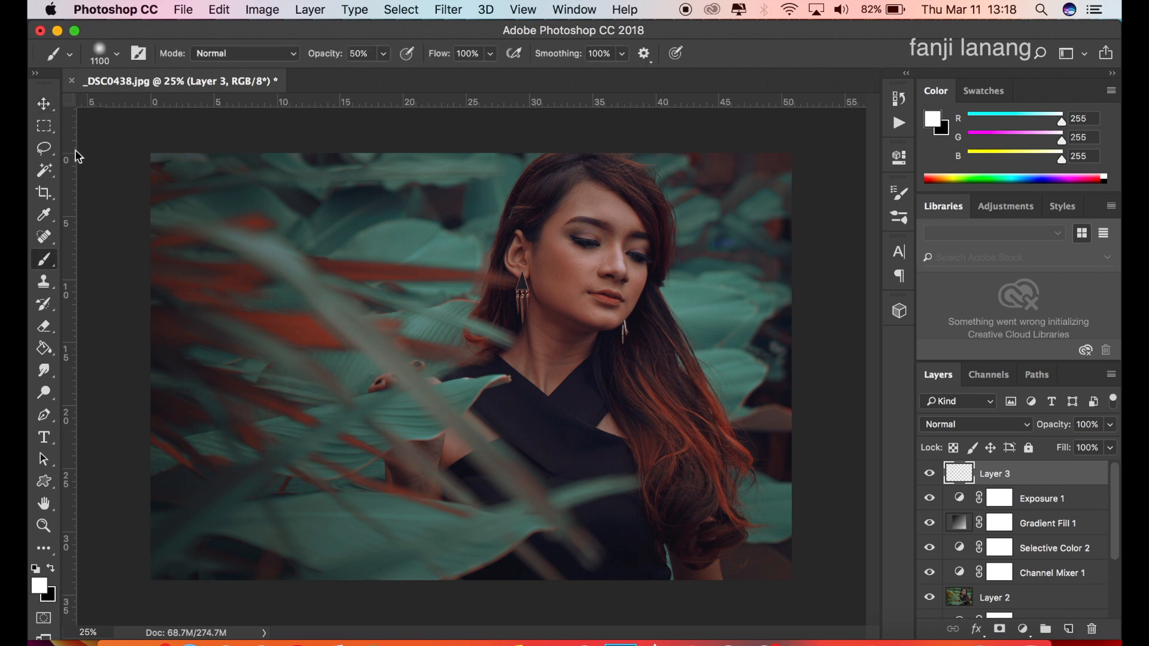
{"action": "left_click", "coordinate": [117, 57]}
{"action": "left_click", "coordinate": [90, 180]}
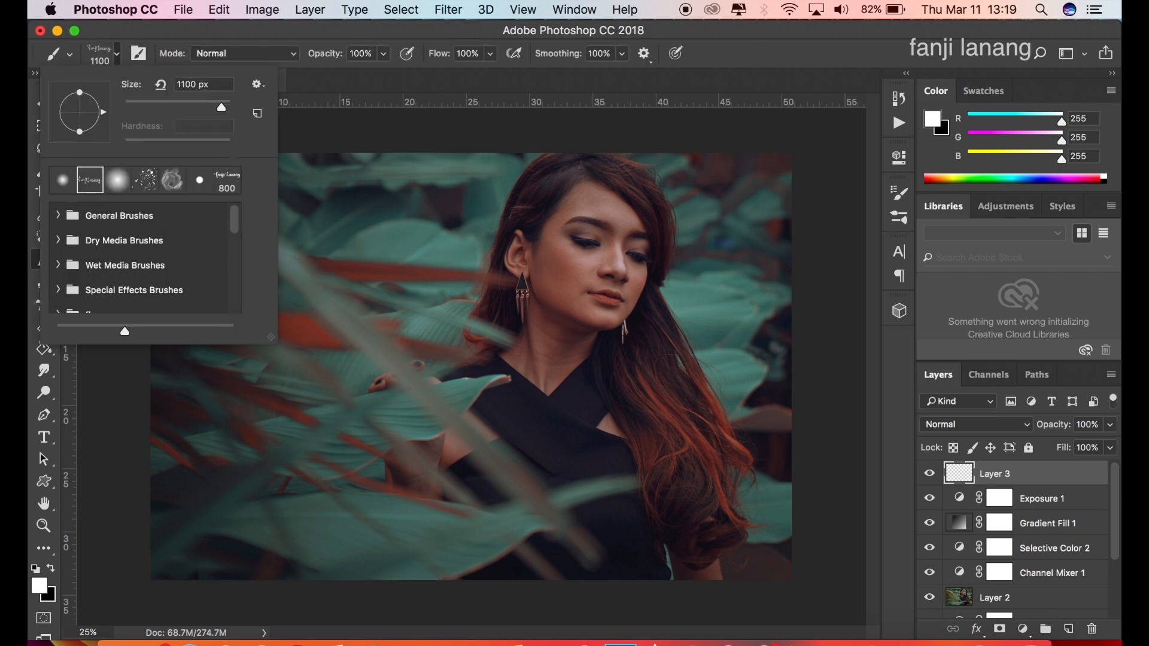
{"action": "left_click", "coordinate": [835, 67]}
{"action": "key", "text": "bracketleft"}
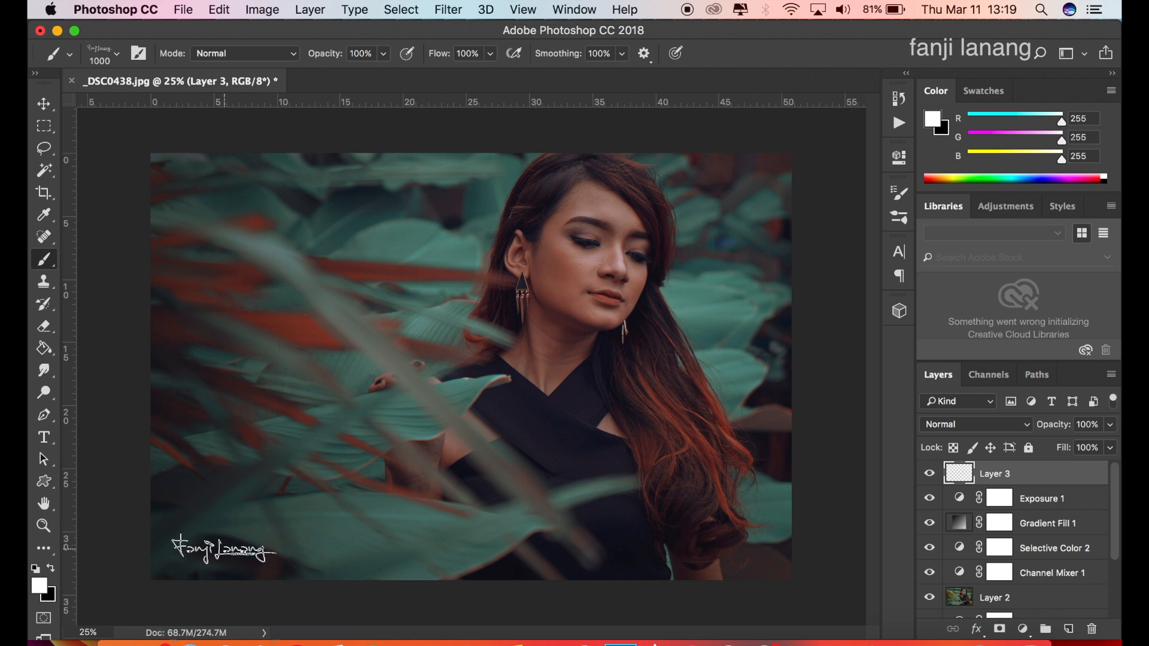
{"action": "left_click", "coordinate": [223, 547]}
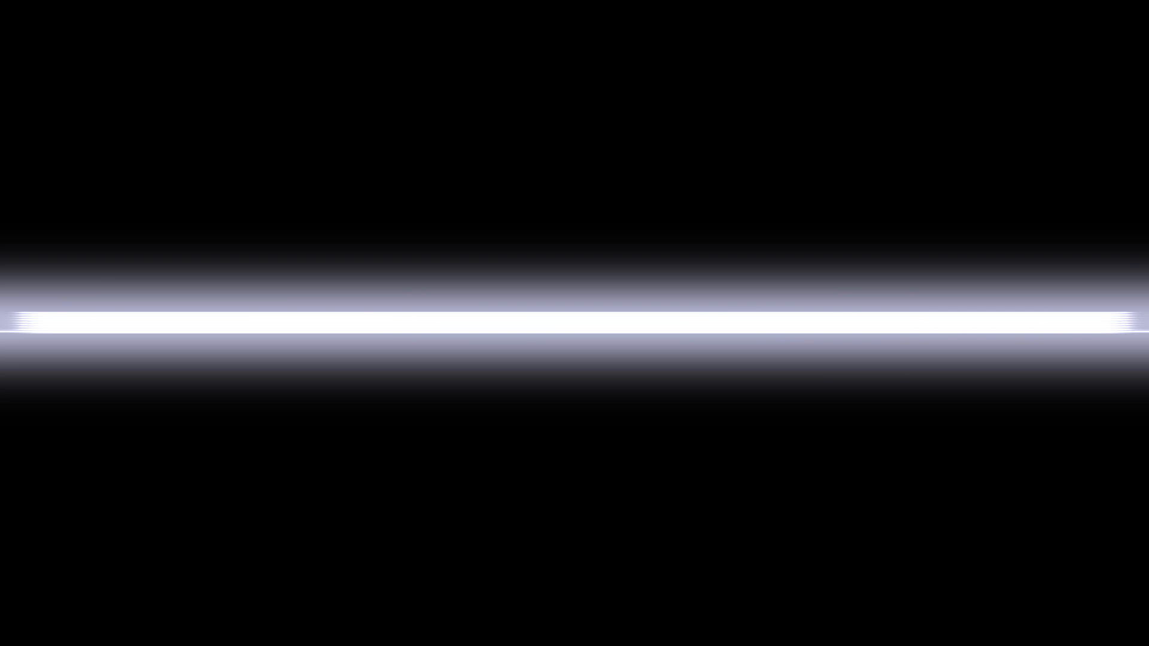